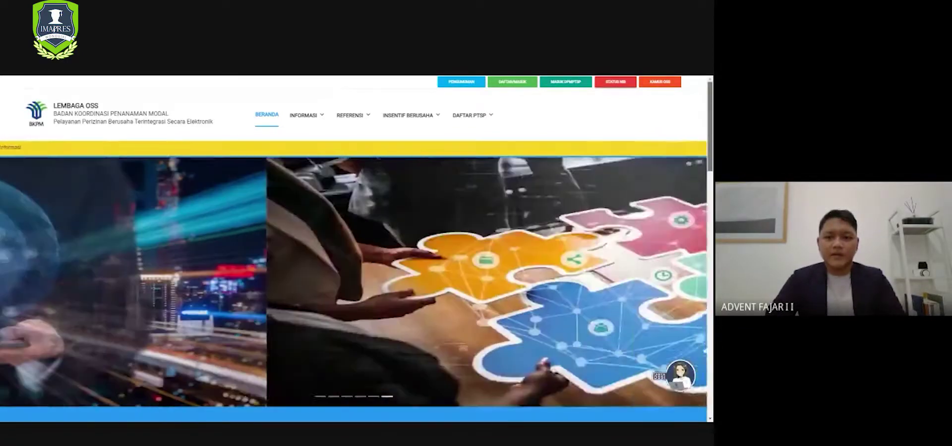
- Scroll through the LANGKAH MUDAH OSS steps on the homepage, then switch to the OSS login tab
scroll(353, 287, "down", 2)
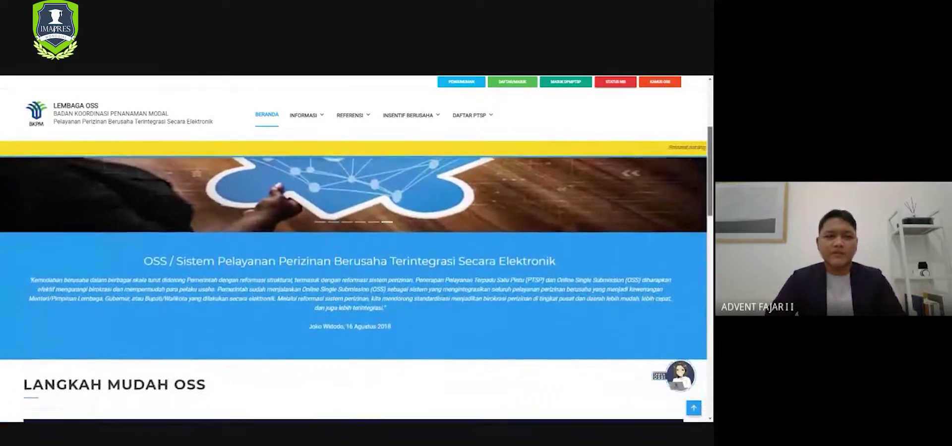
scroll(353, 288, "down", 3)
scroll(354, 288, "down", 5)
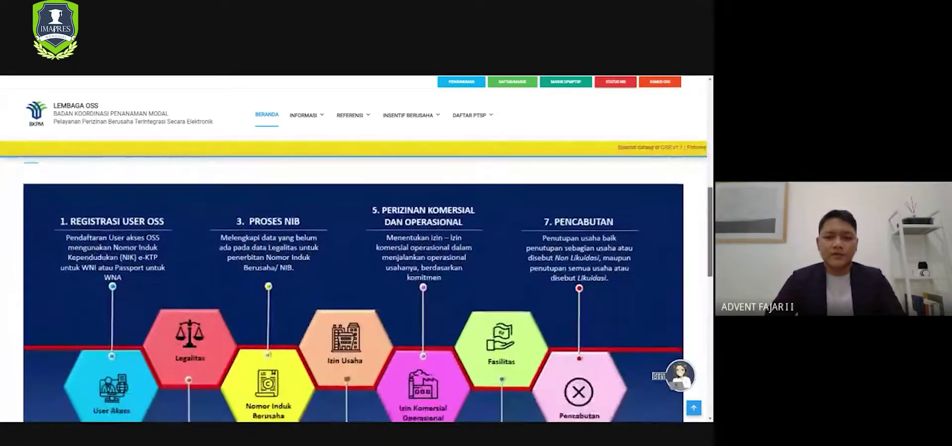
scroll(353, 288, "down", 4)
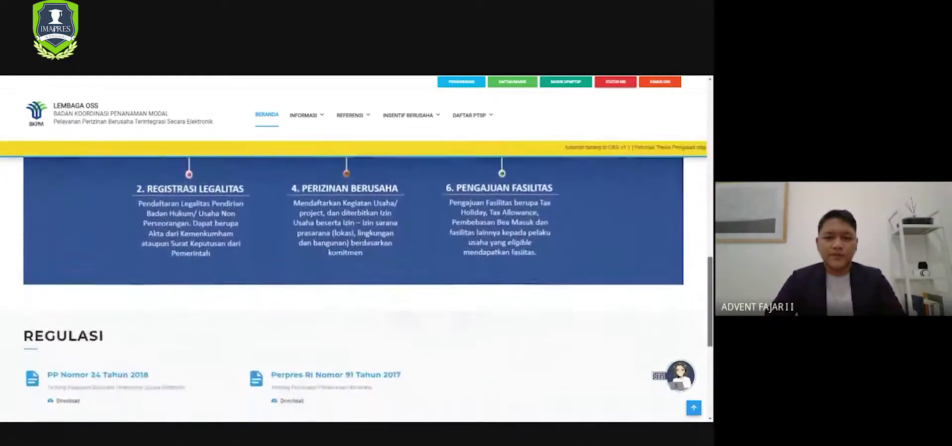
scroll(353, 288, "up", 2)
scroll(353, 288, "up", 10)
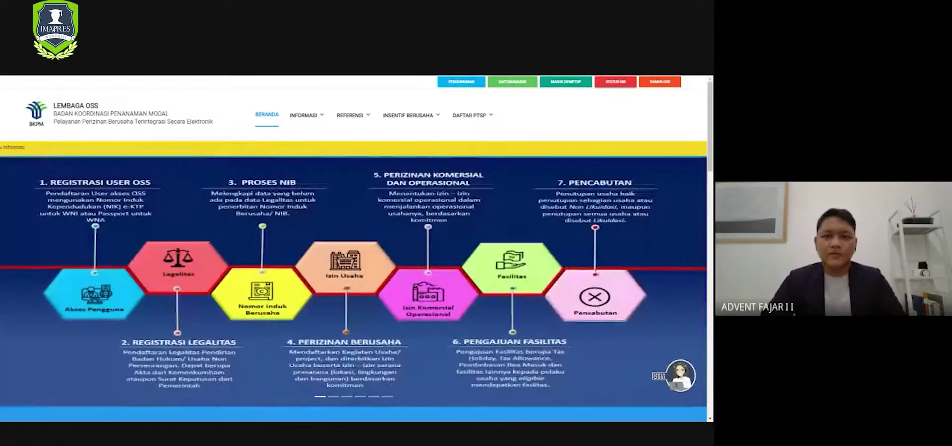
key("ctrl+Tab")
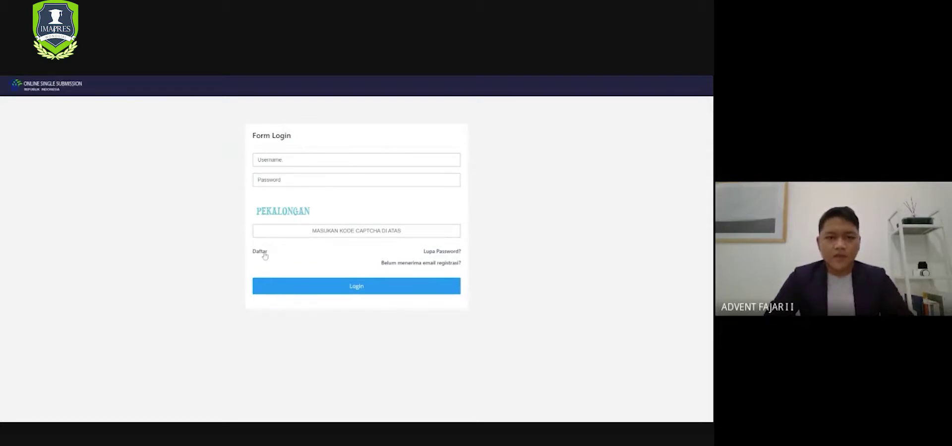
- Start a new Daftar registration with identity type KTP and enter the applicant's NIK number
left_click(264, 253)
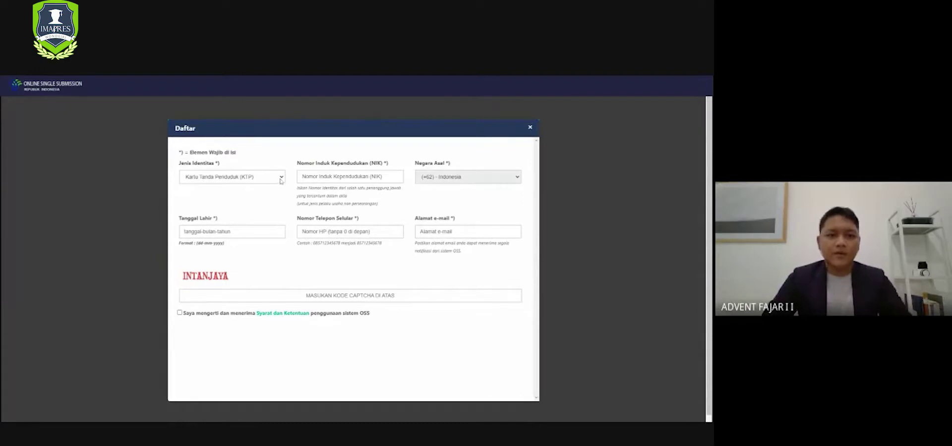
left_click(245, 182)
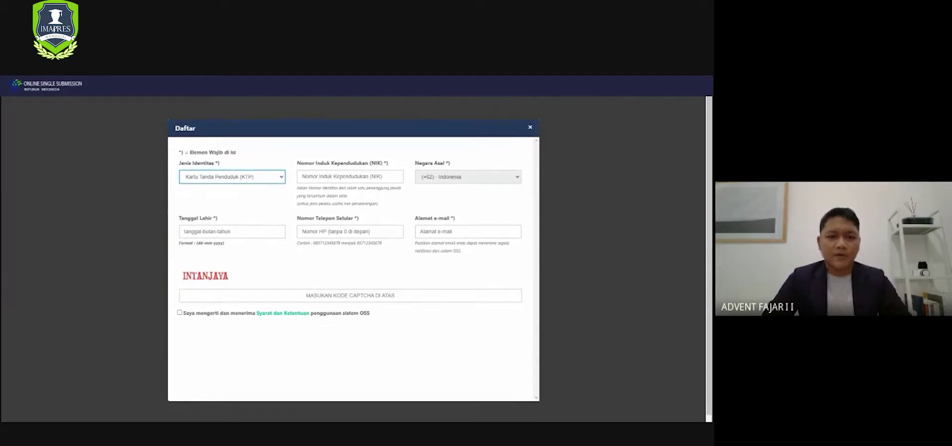
left_click(349, 177)
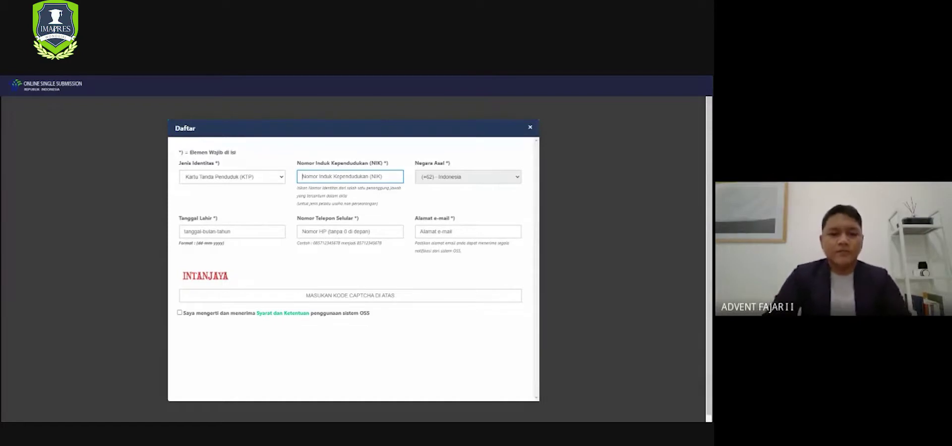
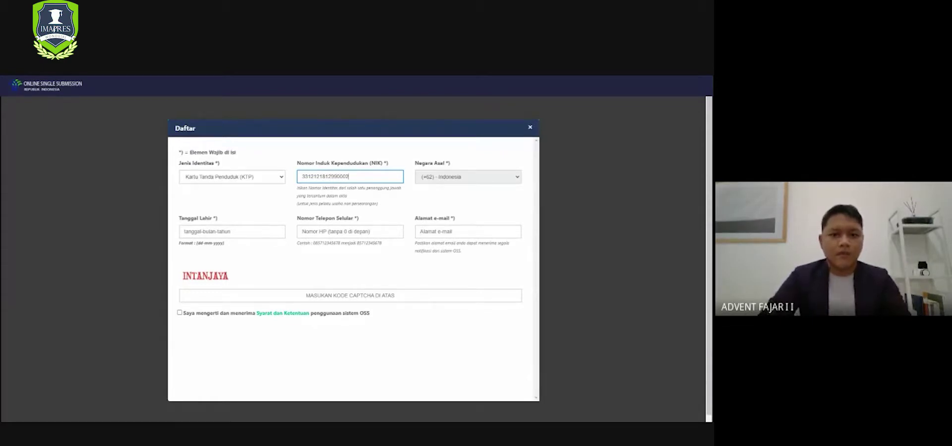
left_click(473, 202)
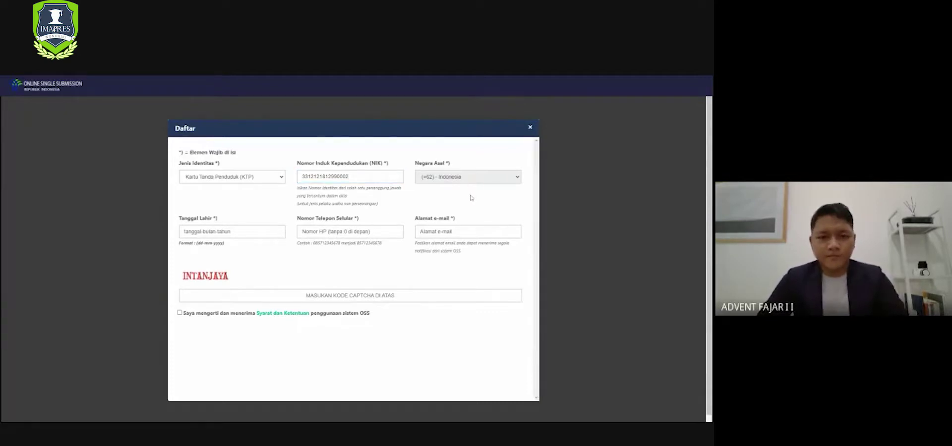
left_click(184, 232)
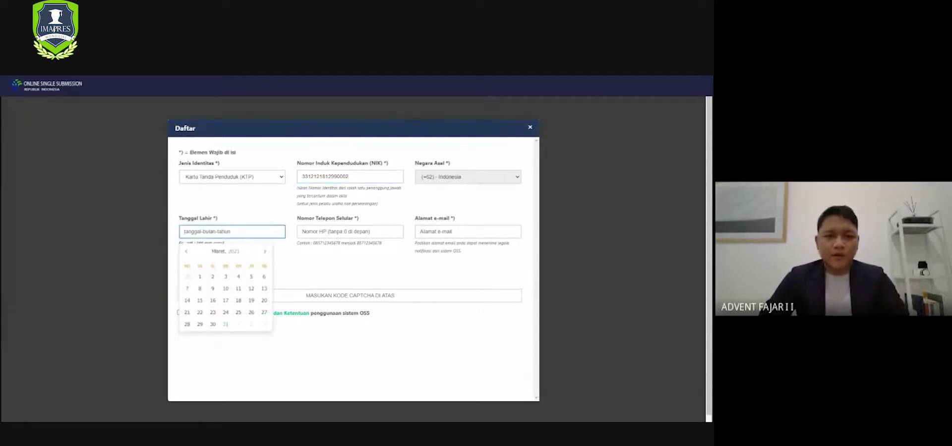
left_click(235, 253)
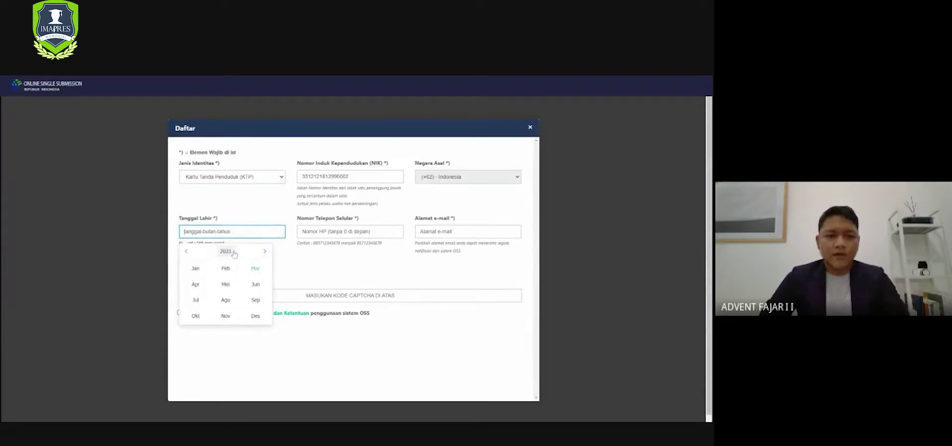
left_click(226, 253)
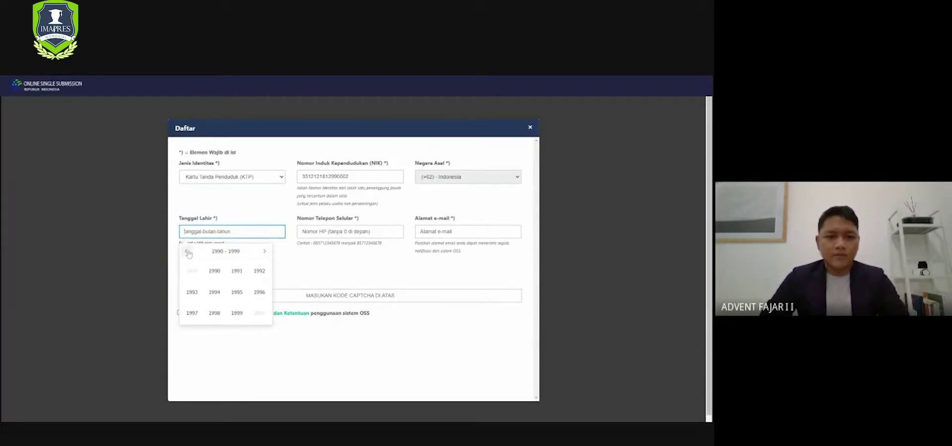
left_click(236, 313)
left_click(253, 317)
left_click(263, 301)
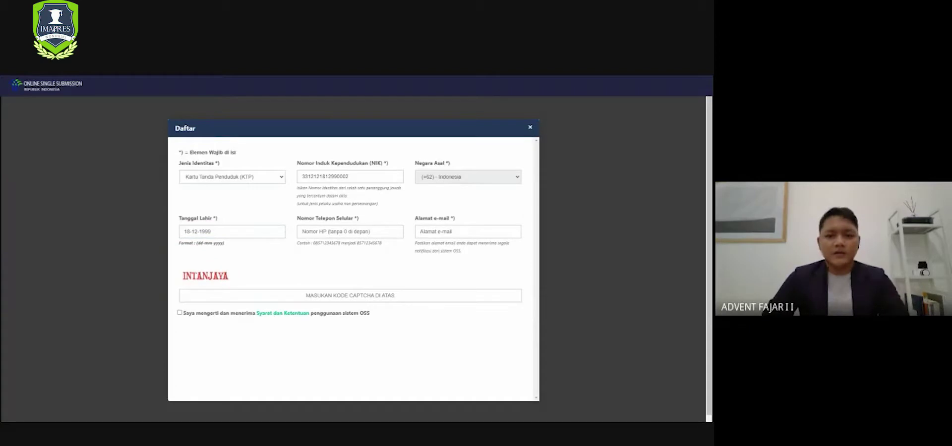
- Enter the applicant's mobile phone number in Nomor Telepon Selular
left_click(350, 231)
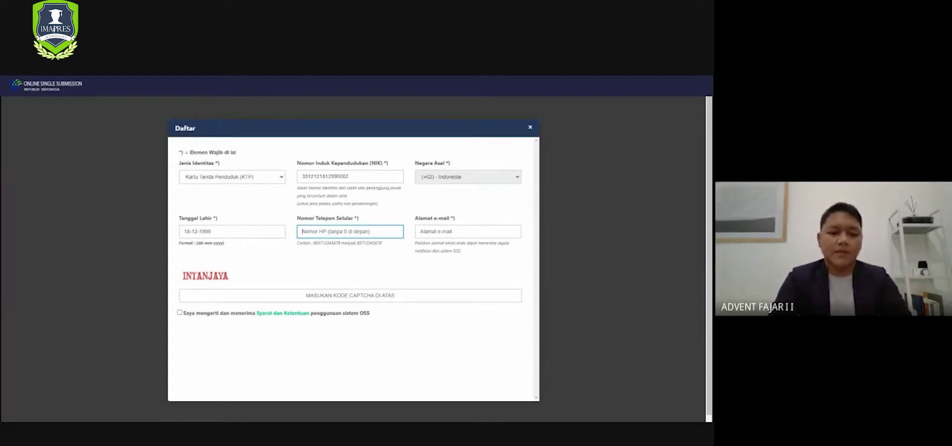
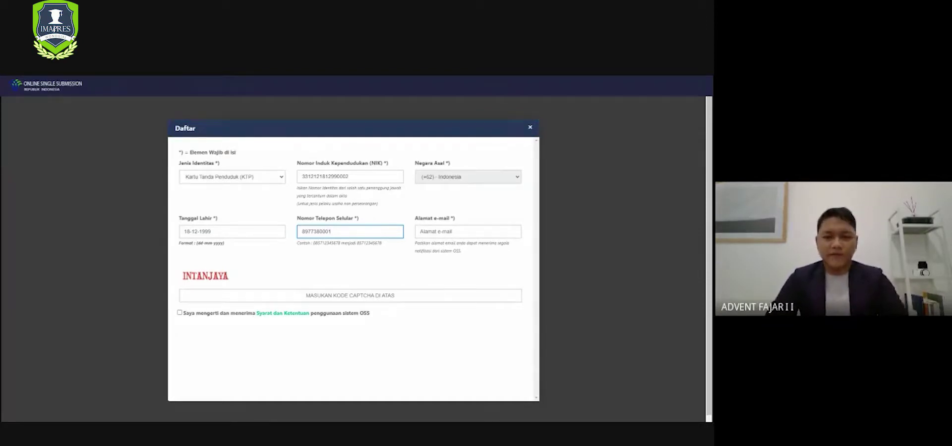
key("Tab")
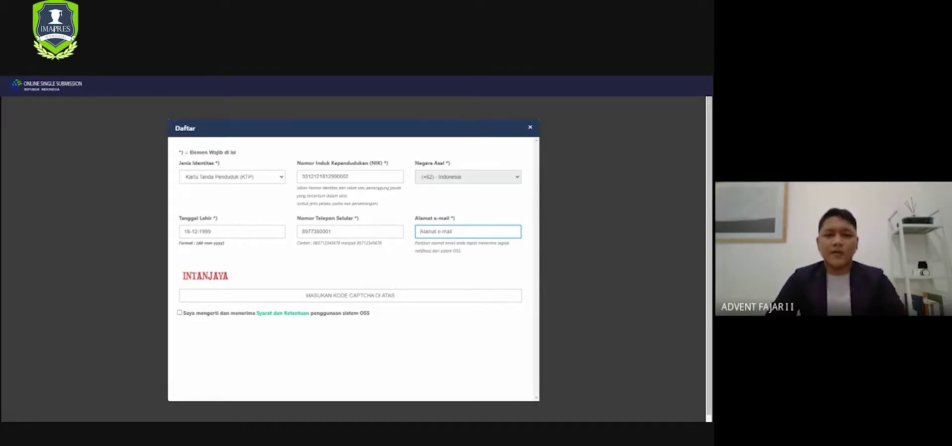
- Paste the applicant's e-mail address and type the captcha code
key("ctrl+v")
left_click(442, 277)
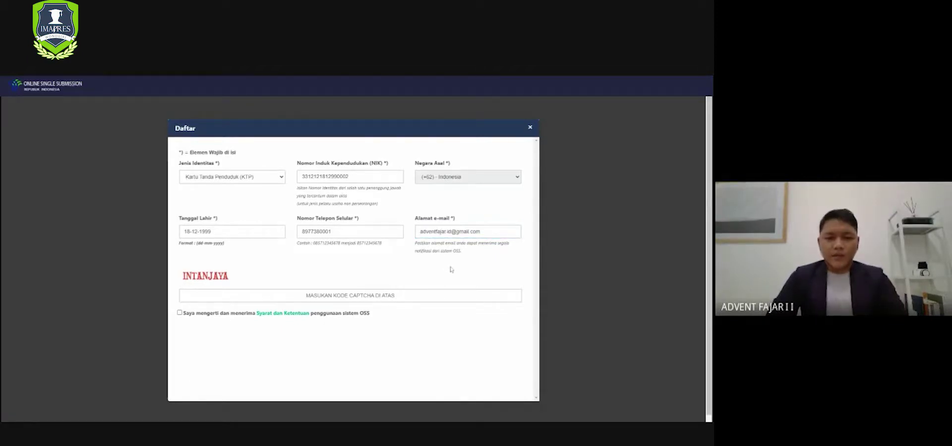
left_click(351, 295)
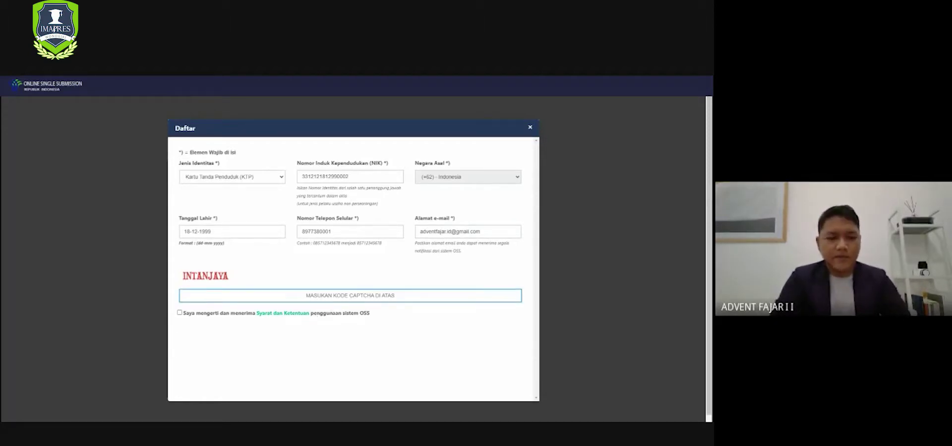
type("INT")
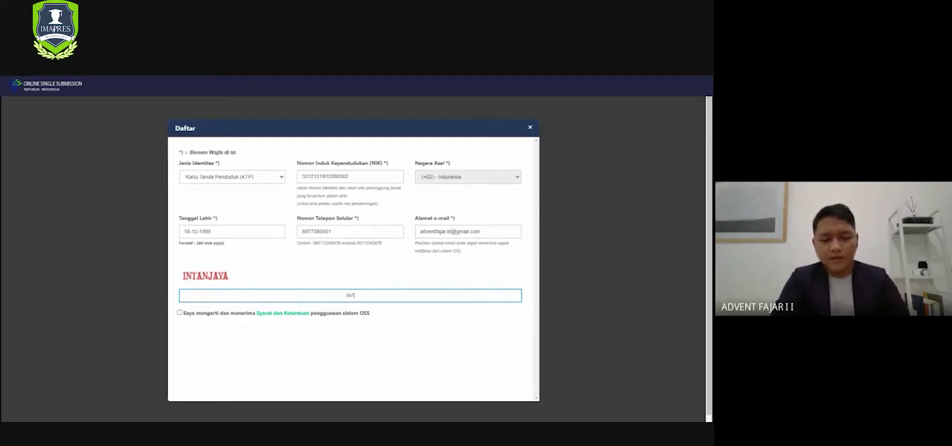
type("ANJAYA")
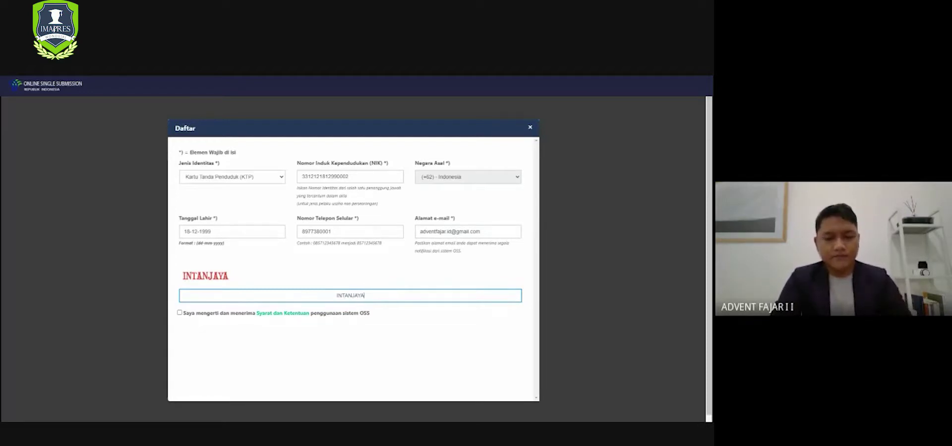
left_click(346, 326)
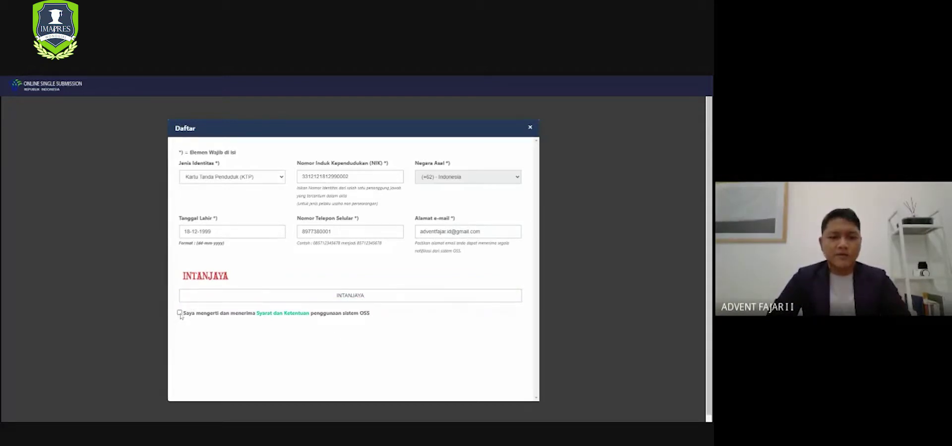
- Accept the Syarat dan Ketentuan, submit the registration, and exit fullscreen
left_click(179, 314)
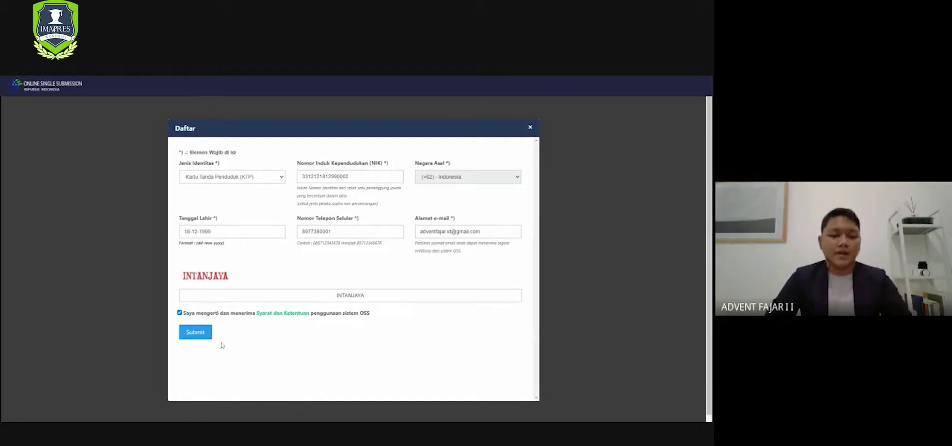
left_click(204, 337)
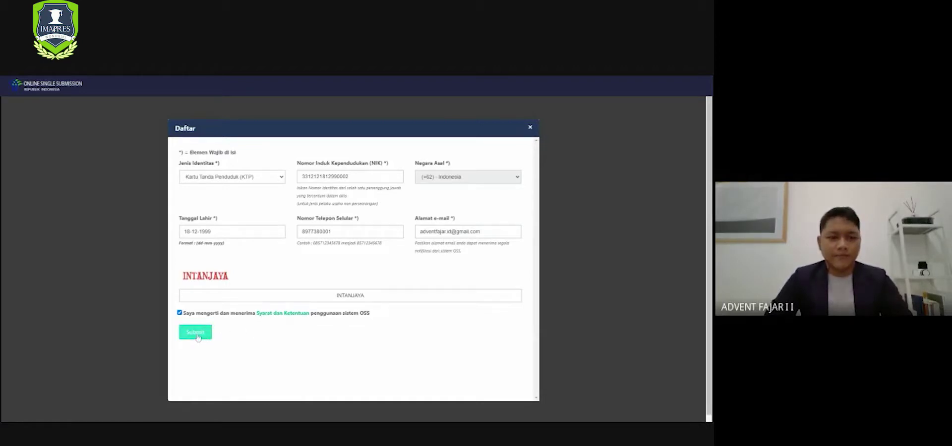
left_click(197, 337)
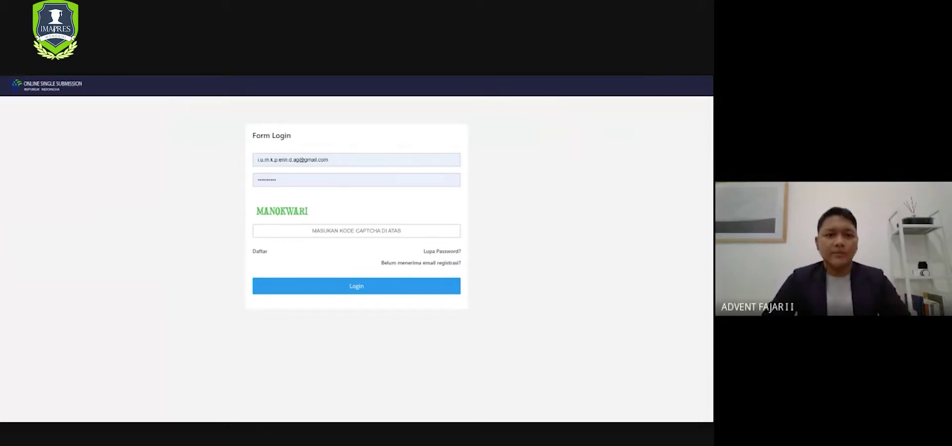
key("F11")
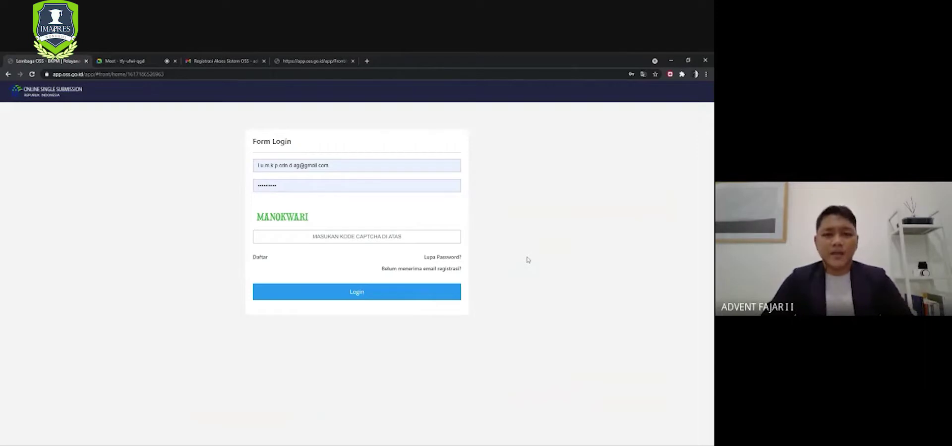
- Open the Registrasi Akses Sistem OSS e-mail in Gmail and view the Registrasi Berhasil page
left_click(235, 62)
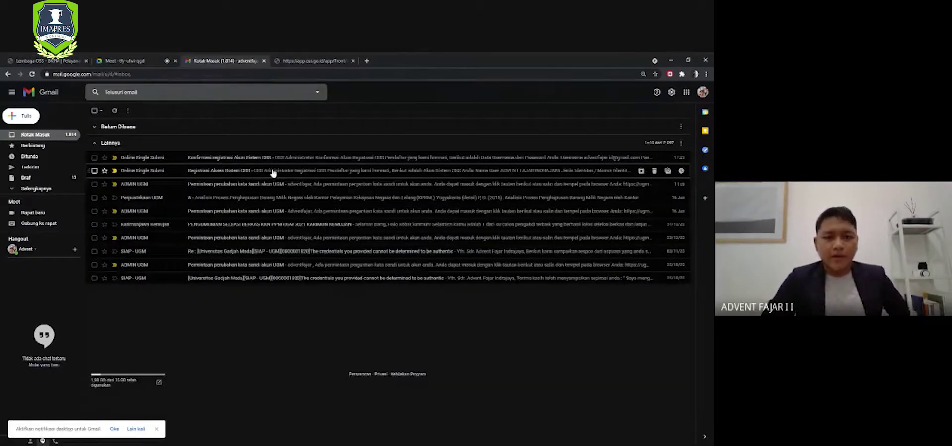
left_click(273, 172)
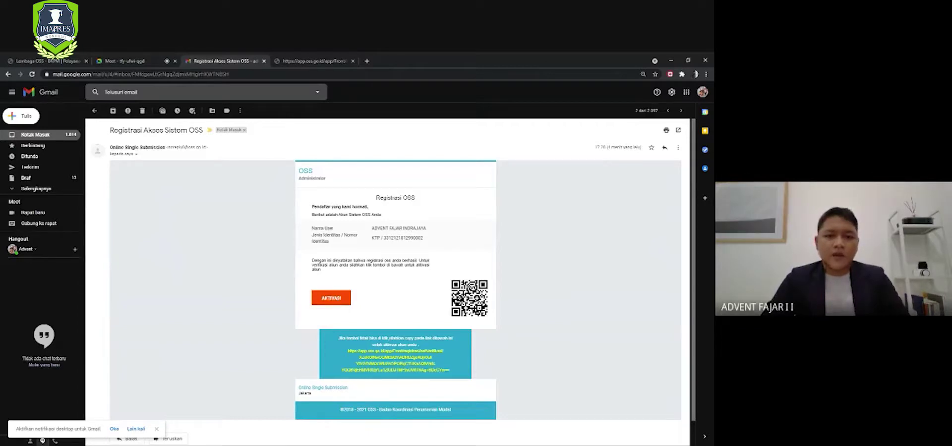
left_click(316, 63)
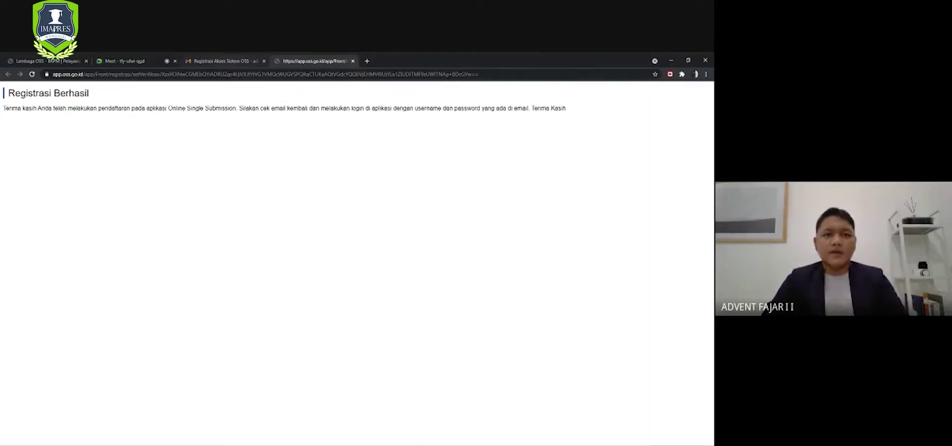
- Refresh the Gmail inbox and open 'Konfirmasi registrasi Akun Sistem OSS' to view the account credentials
left_click(226, 62)
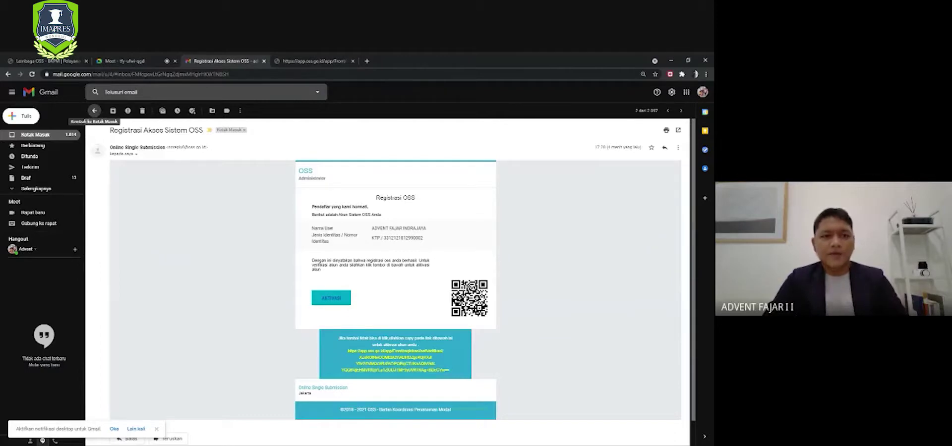
left_click(95, 111)
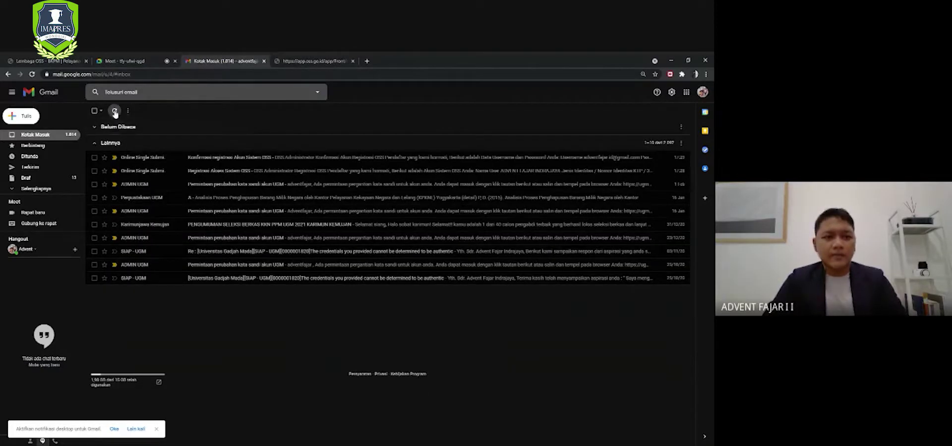
left_click(114, 112)
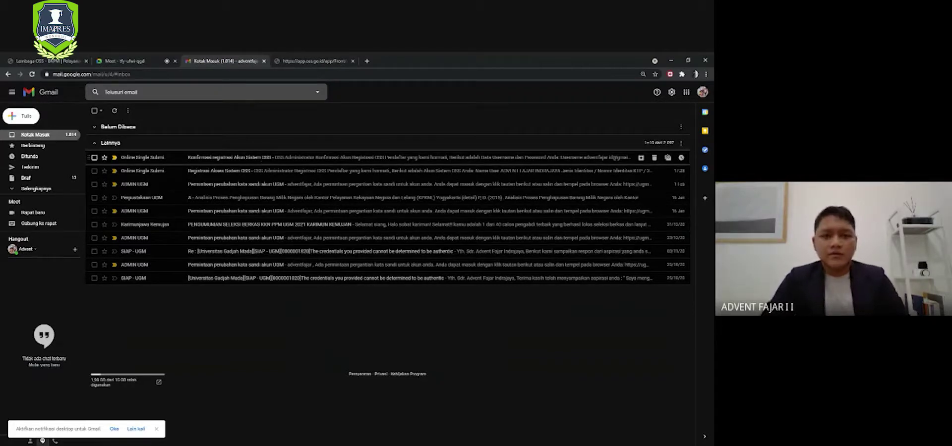
left_click(265, 158)
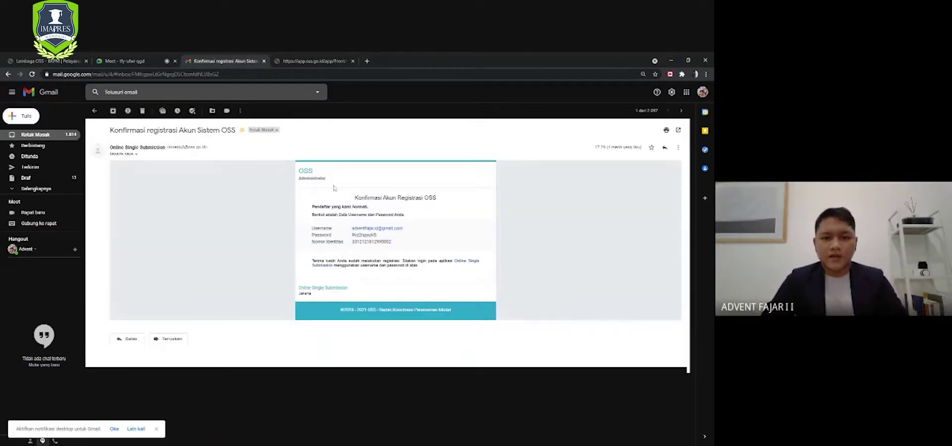
left_click_drag(402, 231, 351, 235)
left_click(395, 242)
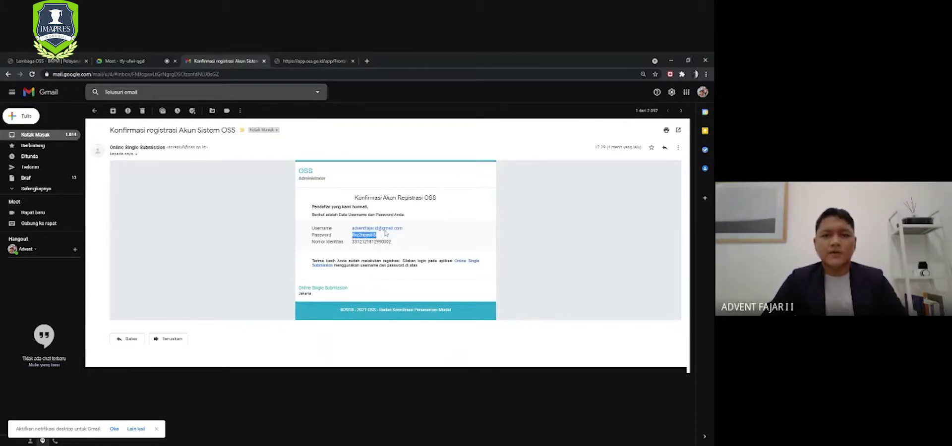
left_click(438, 235)
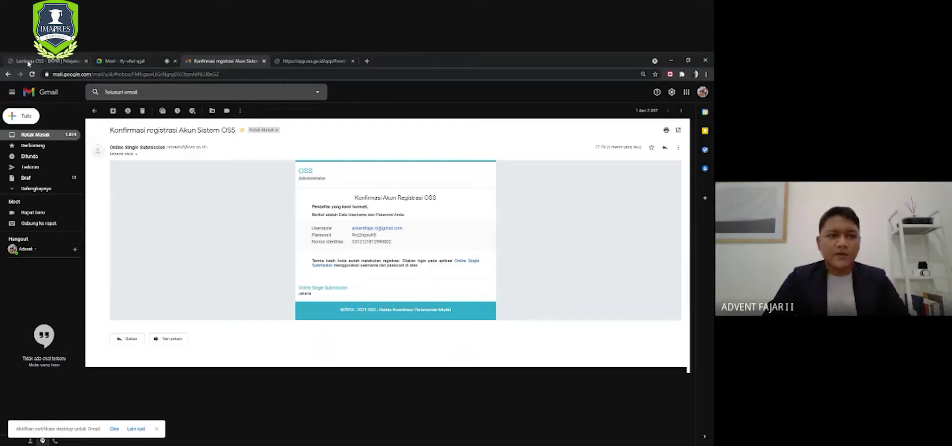
- Replace the login username with the new account's e-mail address and clear the autofilled password
left_click(31, 62)
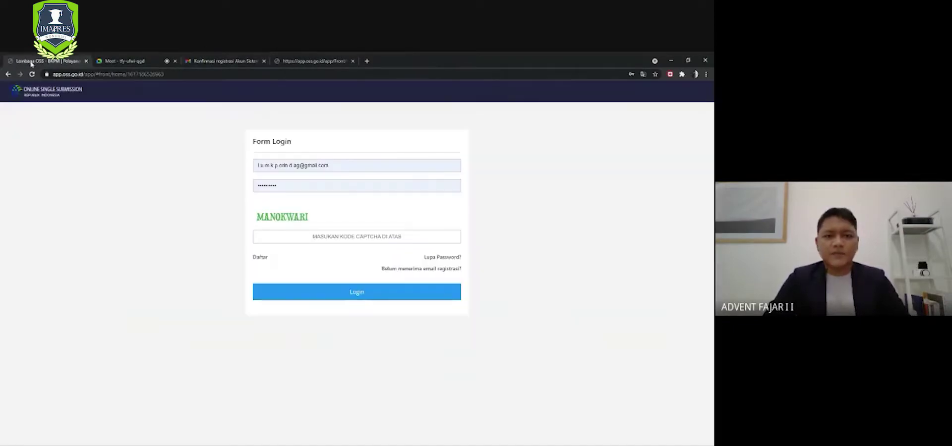
left_click_drag(330, 165, 252, 169)
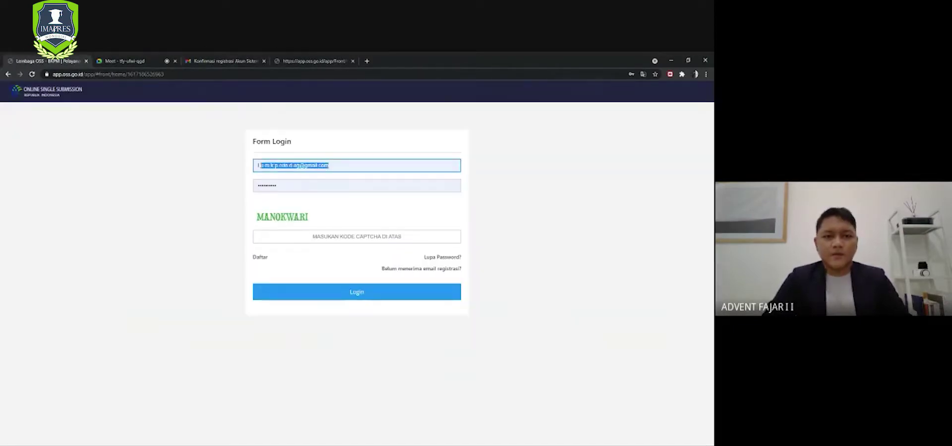
key("BackSpace")
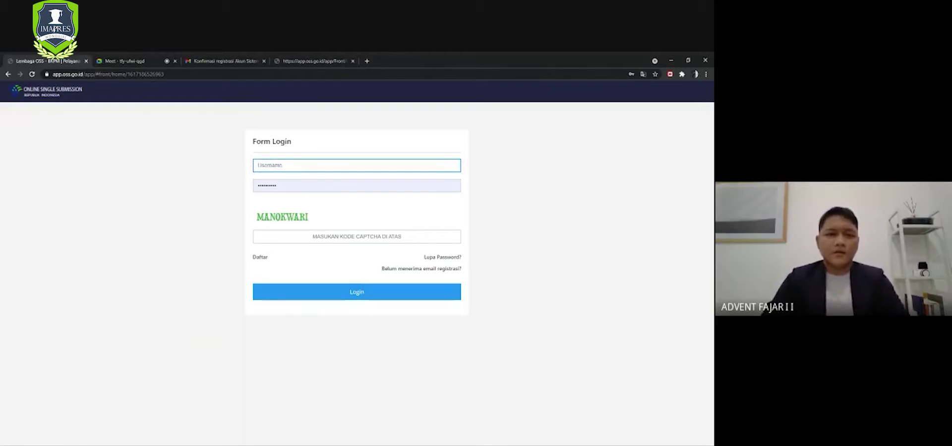
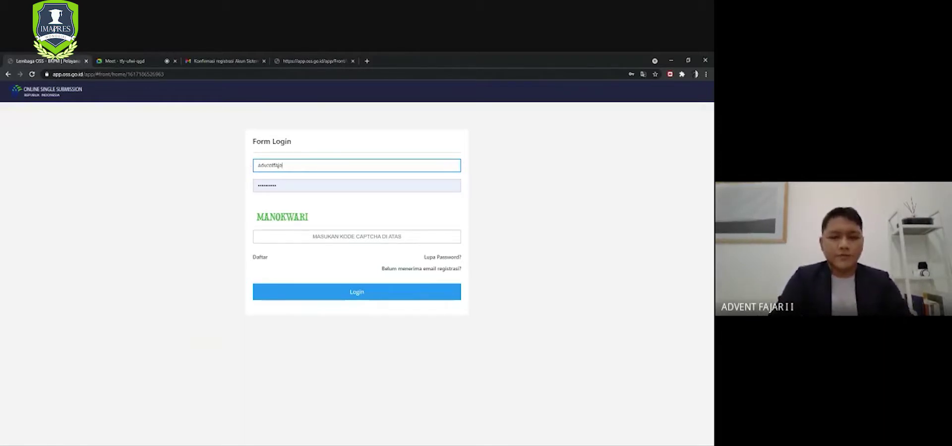
key("Tab")
key("ctrl+a")
key("BackSpace")
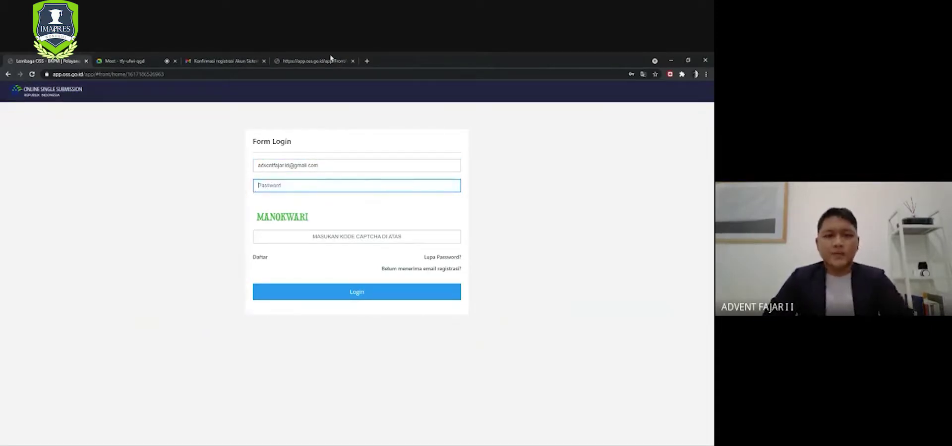
- Copy the emailed password into the login form, enter the captcha code, and log in
left_click(238, 64)
left_click_drag(377, 235, 351, 235)
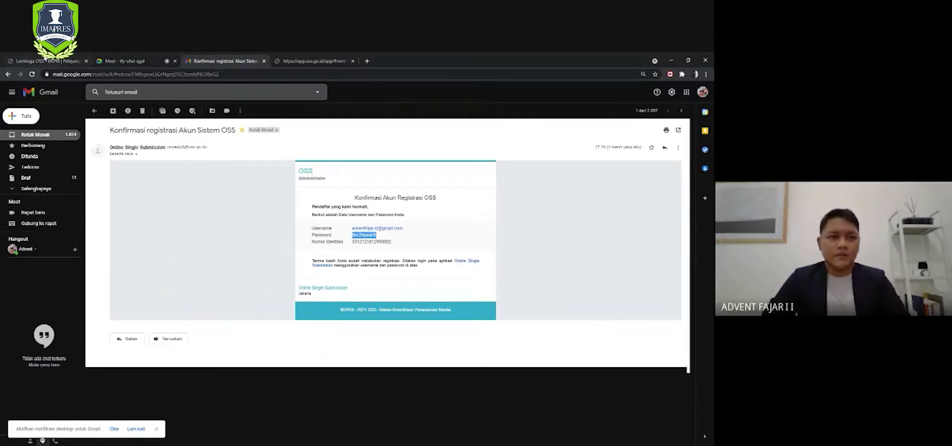
left_click(42, 64)
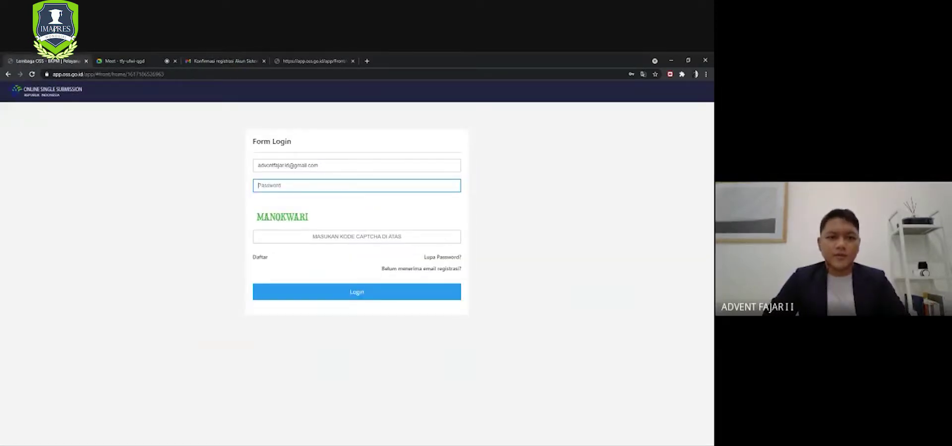
type("••••••••••")
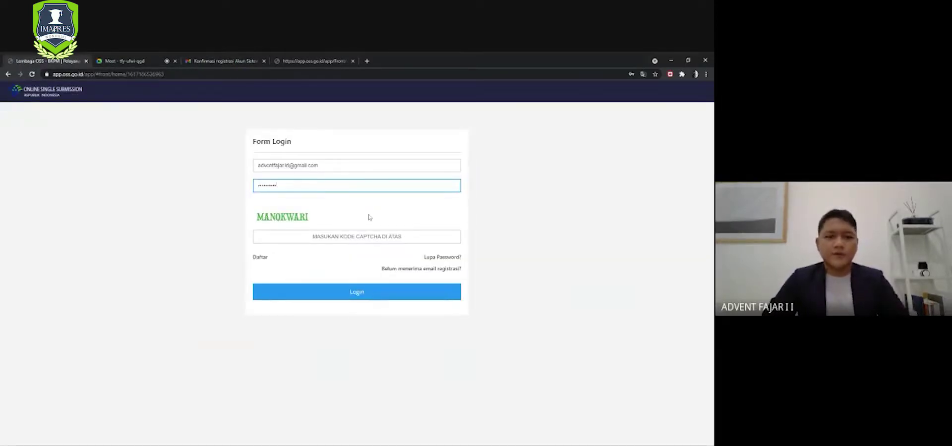
left_click(357, 237)
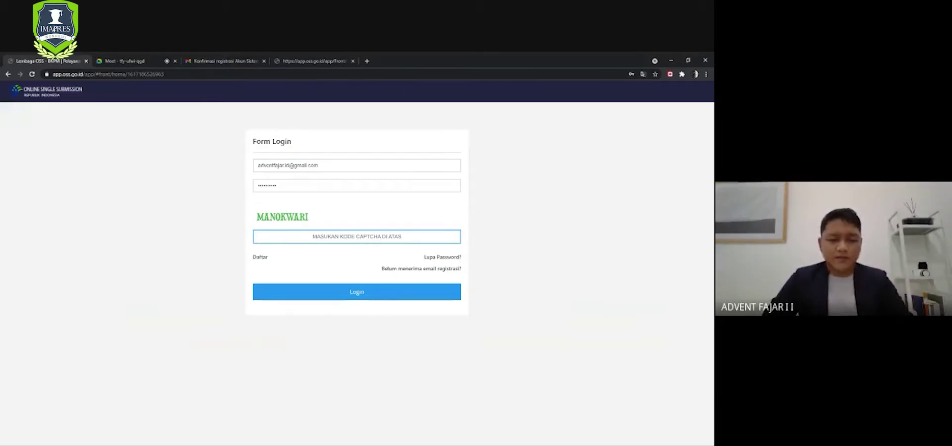
type("MANOKWARI")
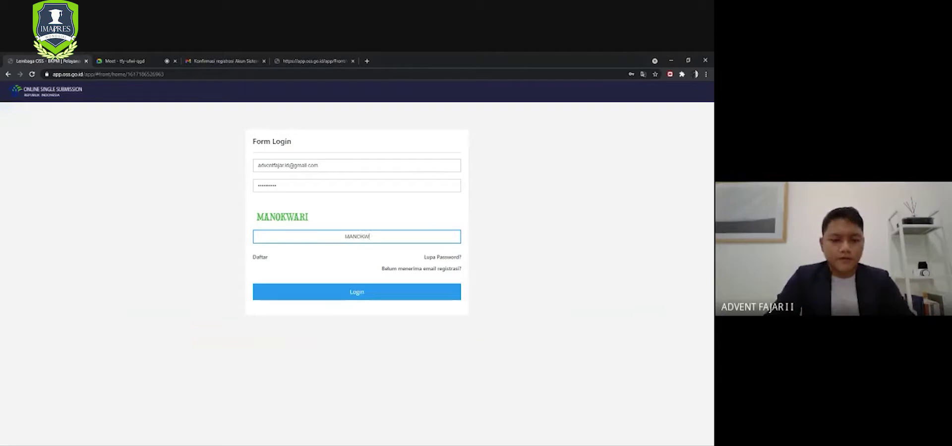
left_click(377, 297)
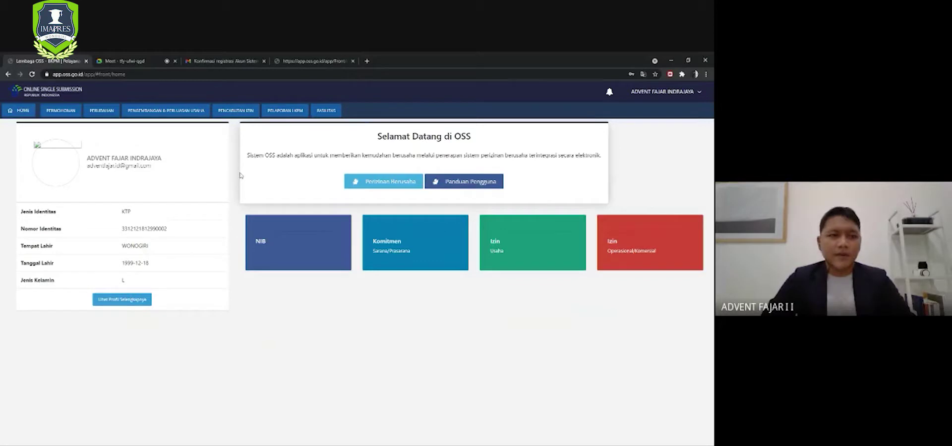
- Choose PERMOHONAN > UMK > Nomor Induk Berusaha (NIB) to begin a micro-small business application
mouse_move(68, 115)
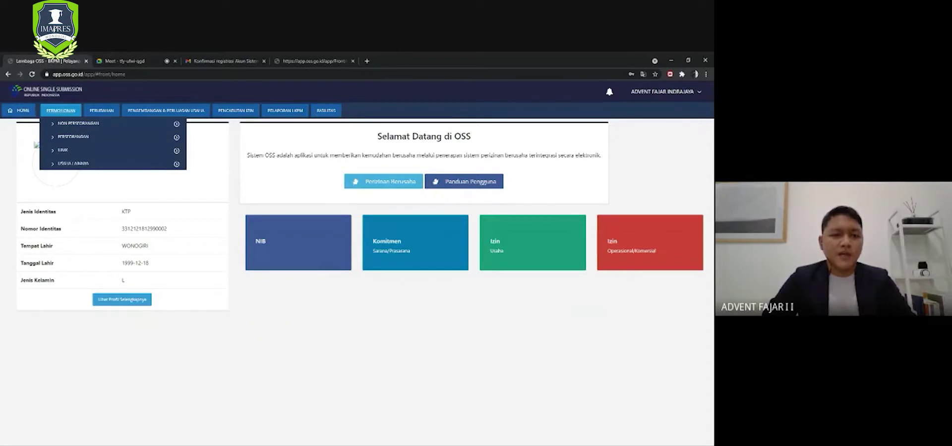
mouse_move(68, 152)
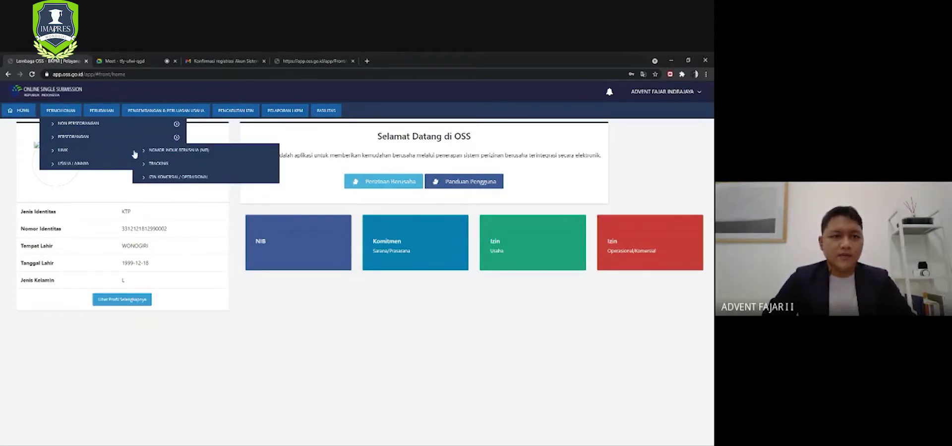
left_click(190, 152)
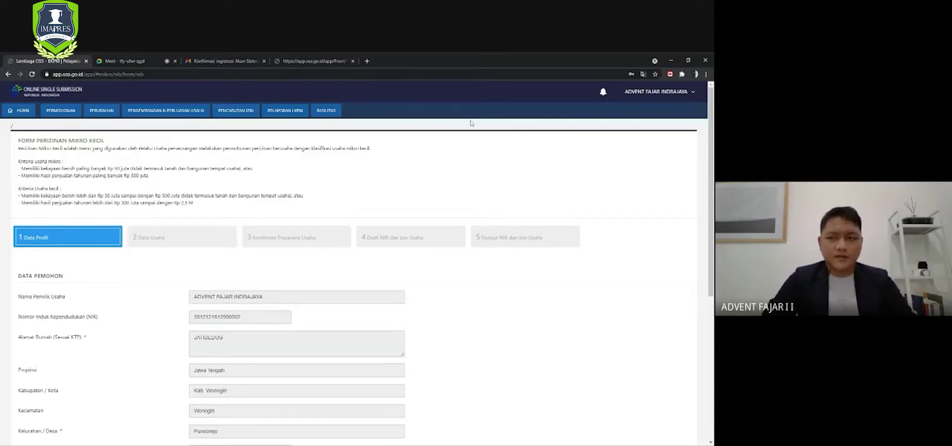
- Review the prefilled Data Pemohon, go to step 1 Data Profil, and check the home address fields
scroll(362, 261, "down", 1)
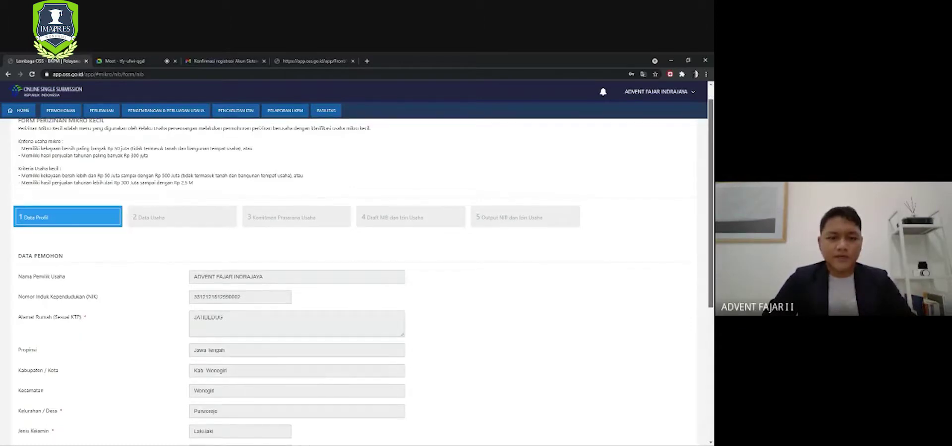
scroll(362, 281, "down", 5)
scroll(362, 280, "up", 4)
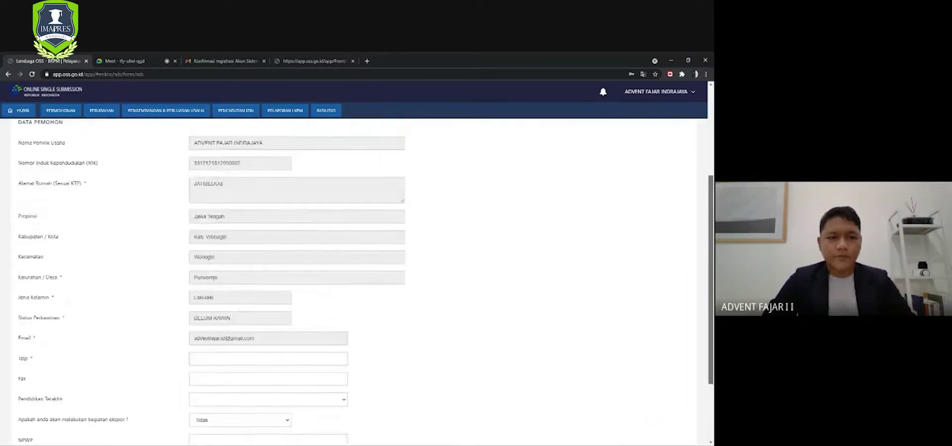
scroll(362, 281, "up", 3)
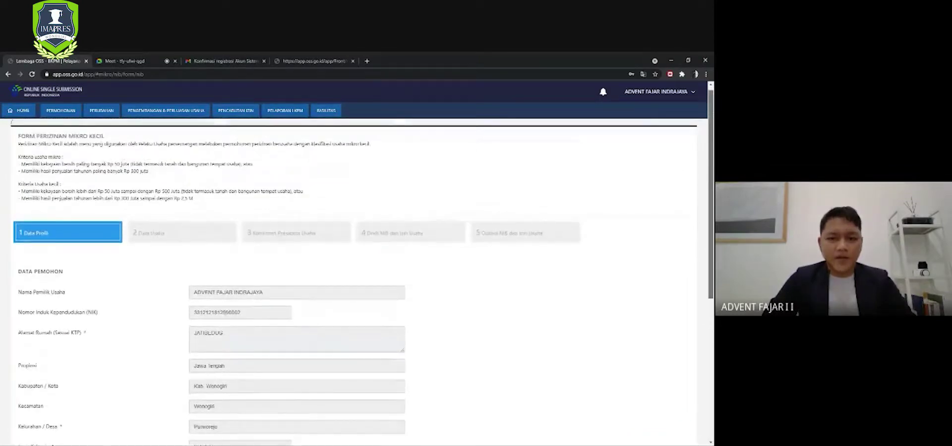
left_click(115, 239)
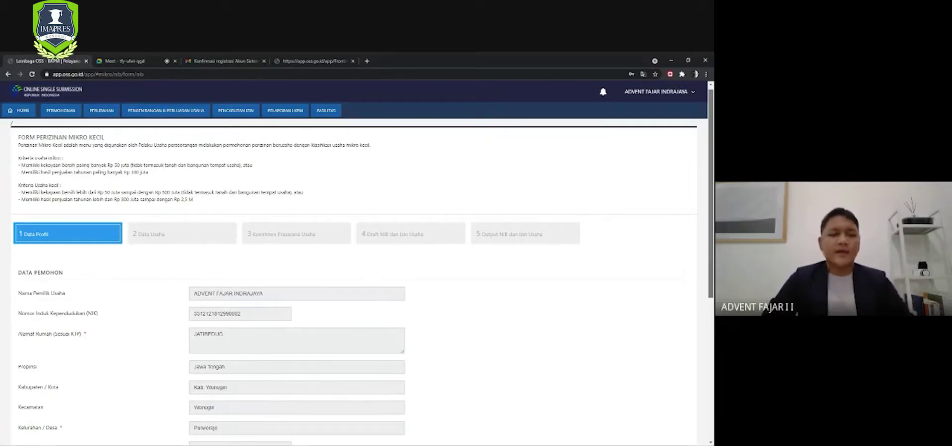
scroll(362, 278, "down", 1)
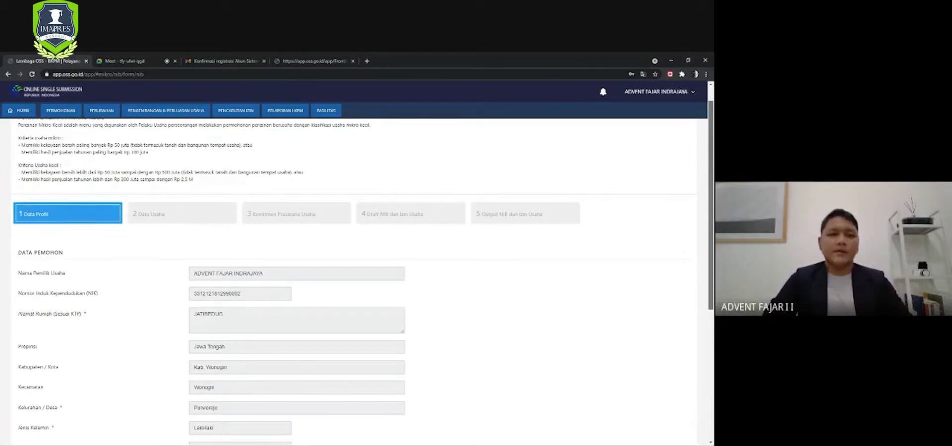
scroll(348, 278, "down", 3)
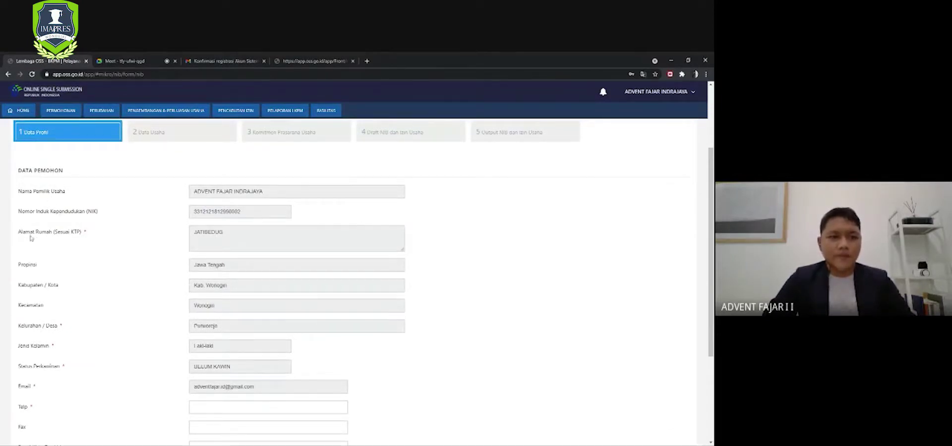
left_click(258, 239)
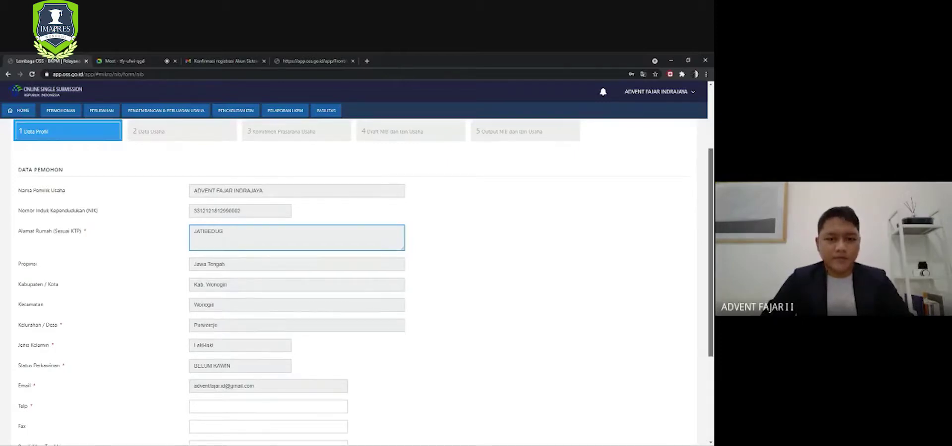
- Enter the applicant's phone number in the Telp field of Data Profil
scroll(363, 281, "down", 1)
scroll(363, 281, "down", 2)
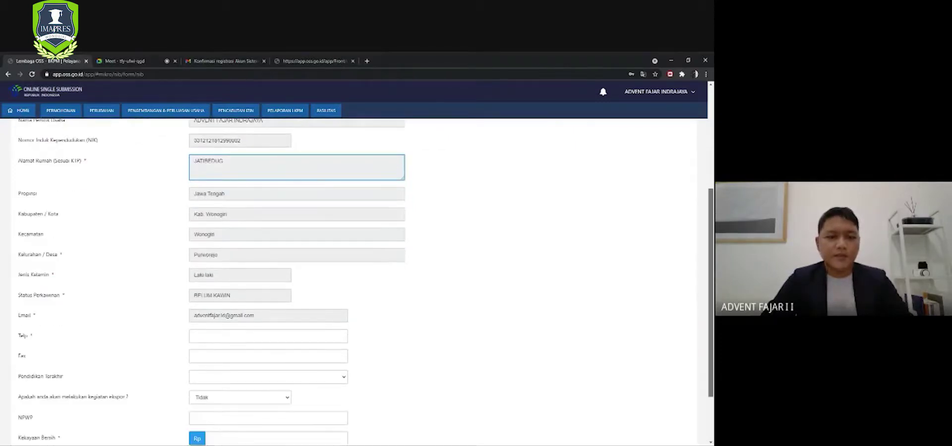
scroll(81, 272, "down", 1)
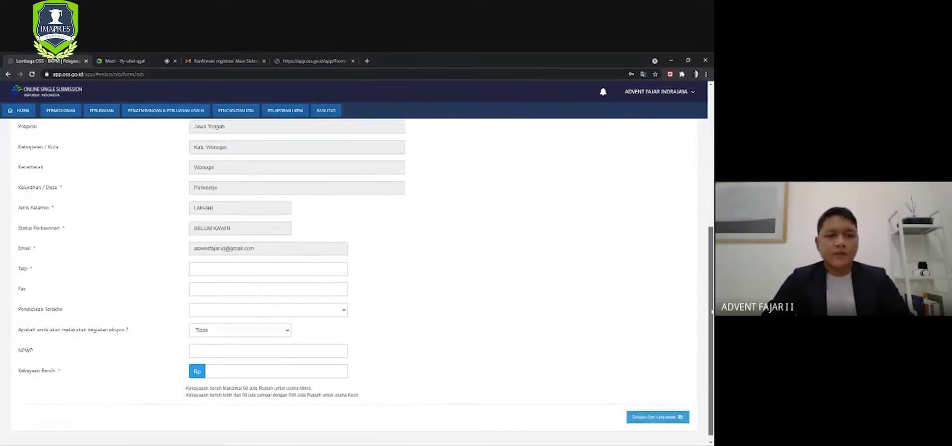
left_click(223, 263)
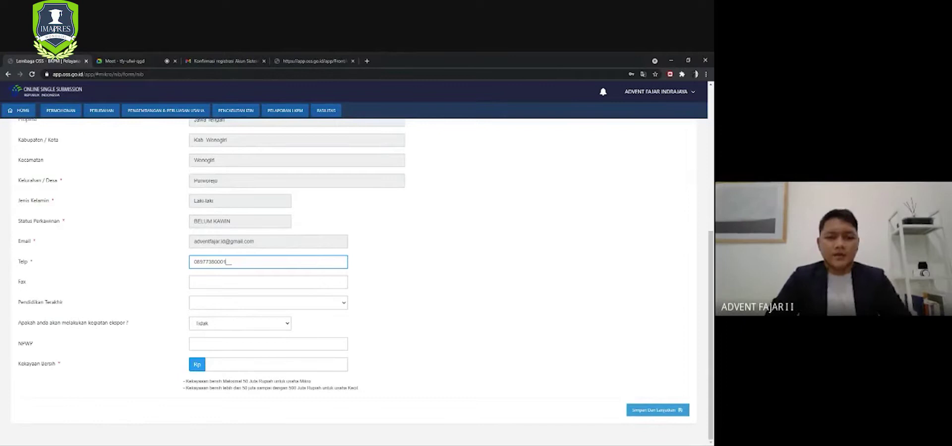
left_click(395, 290)
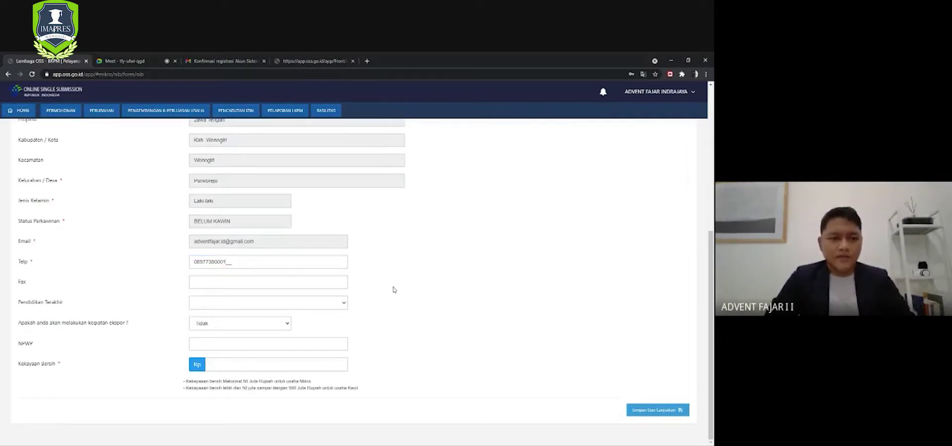
- Set Pendidikan Terakhir to Sekolah Menengah Atas (SMA) and leave the NPWP field empty
left_click(344, 306)
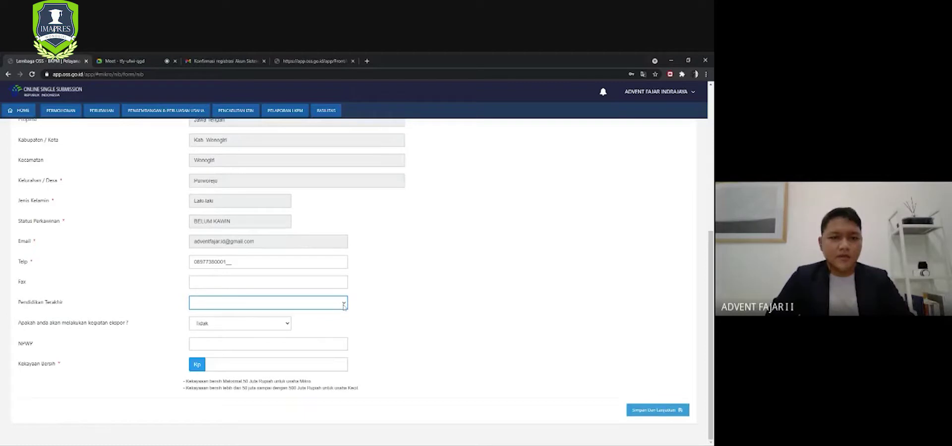
left_click(278, 332)
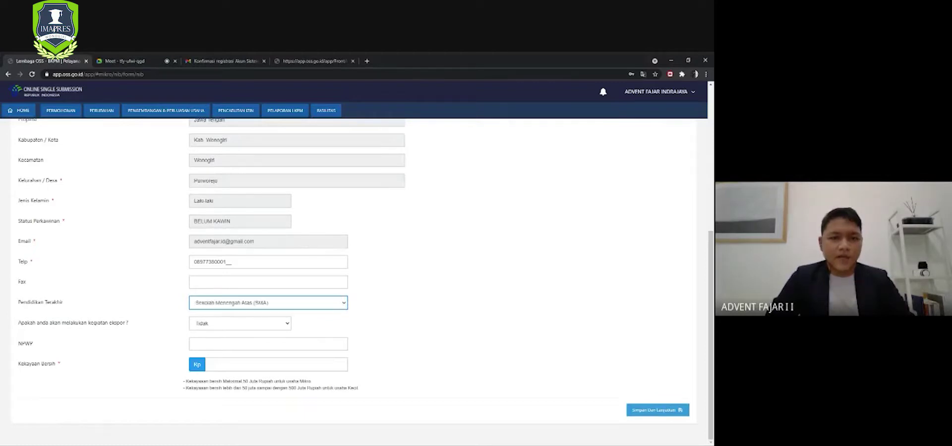
left_click(400, 313)
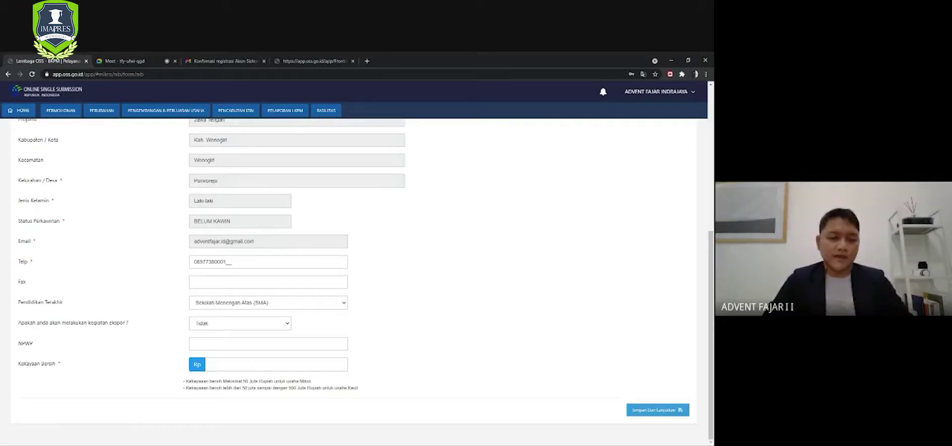
left_click(267, 344)
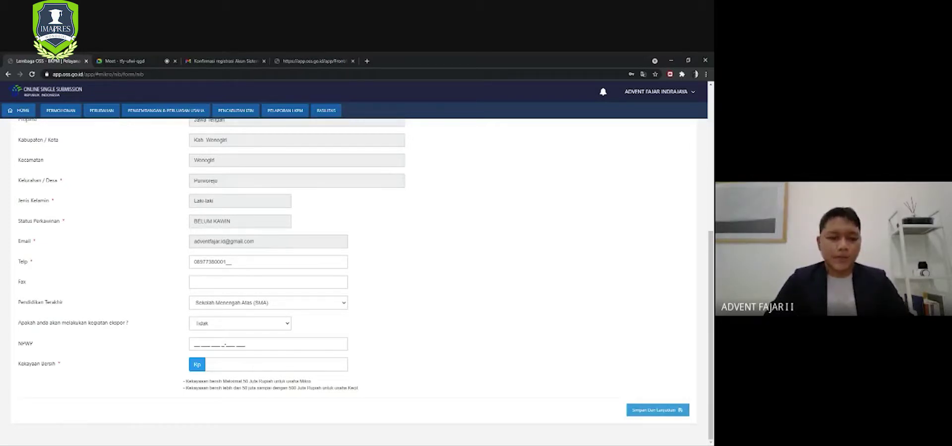
key("Tab")
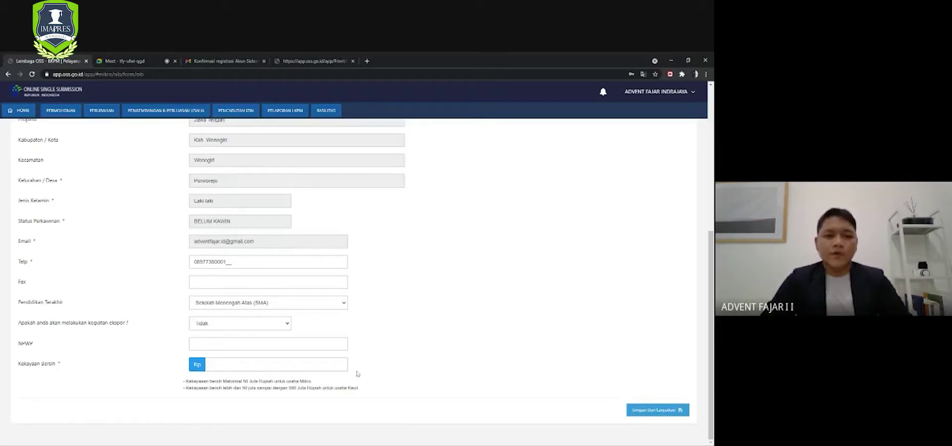
- Replace the Kekayaan Bersih figure with a net worth of Rp 25.000.000
left_click(341, 368)
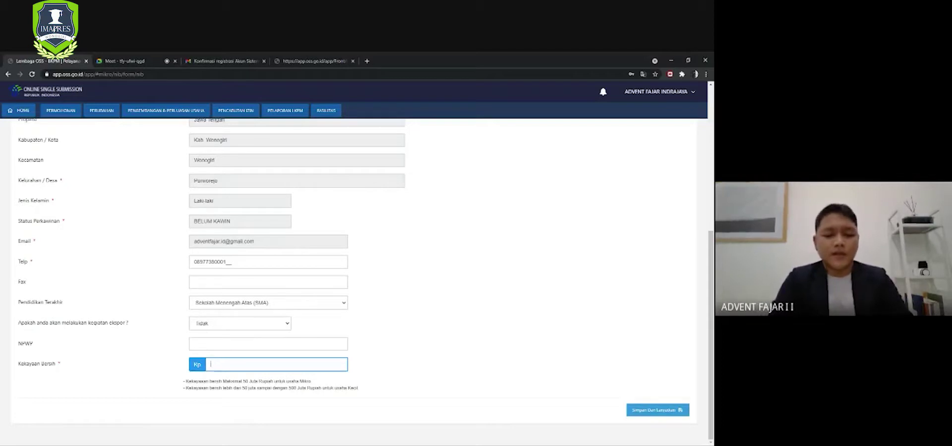
type("2.5")
type("00.000")
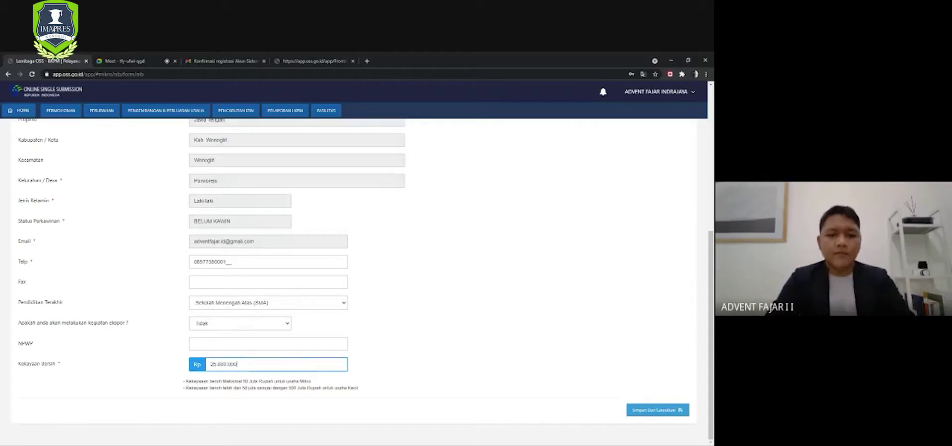
scroll(308, 251, "up", 5)
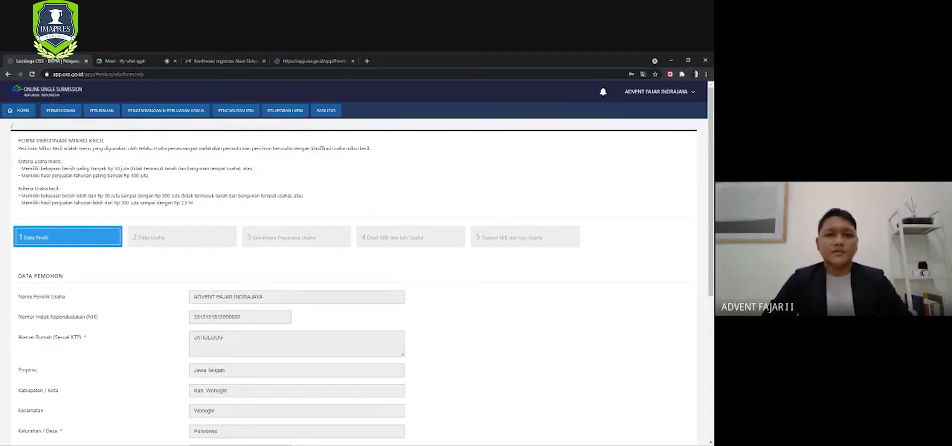
scroll(316, 263, "down", 5)
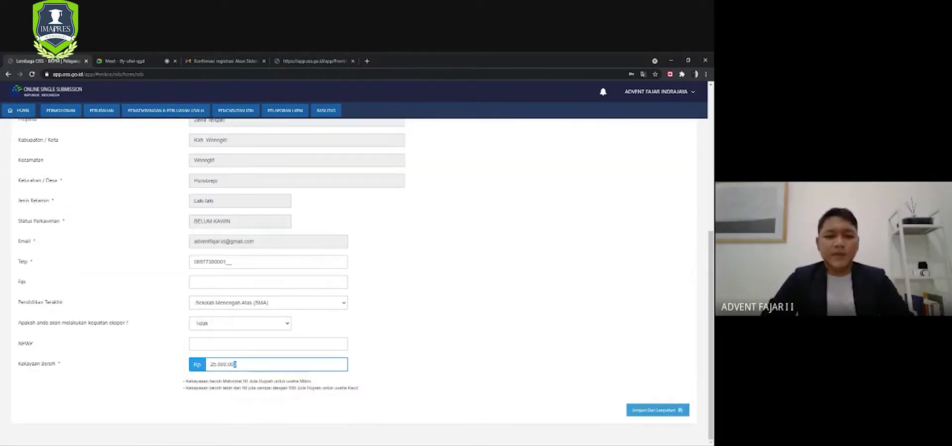
left_click_drag(235, 365, 204, 368)
type("5.")
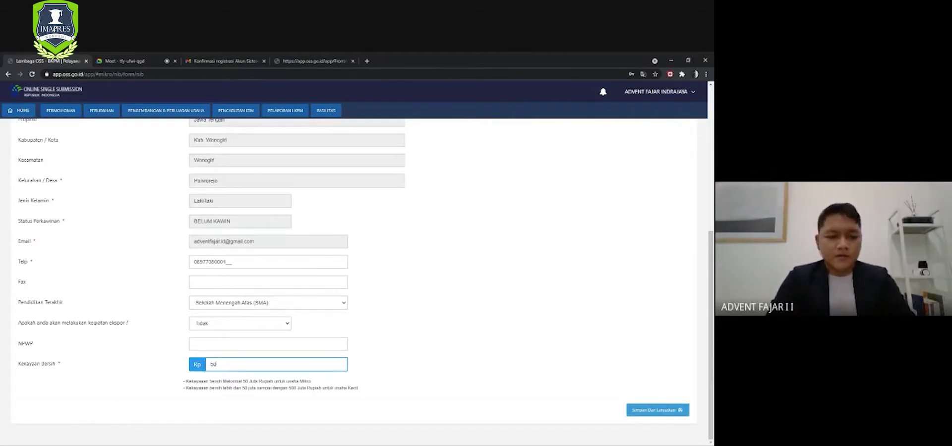
type("000.000")
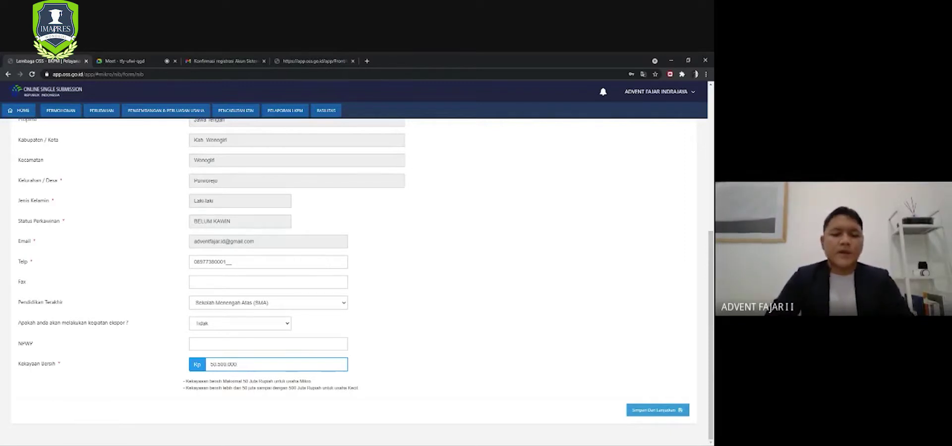
scroll(398, 339, "up", 1)
scroll(397, 339, "up", 5)
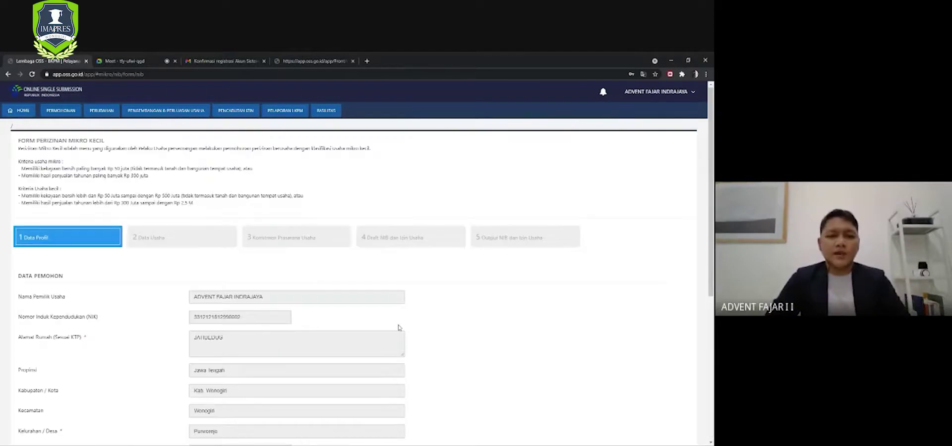
scroll(443, 287, "down", 5)
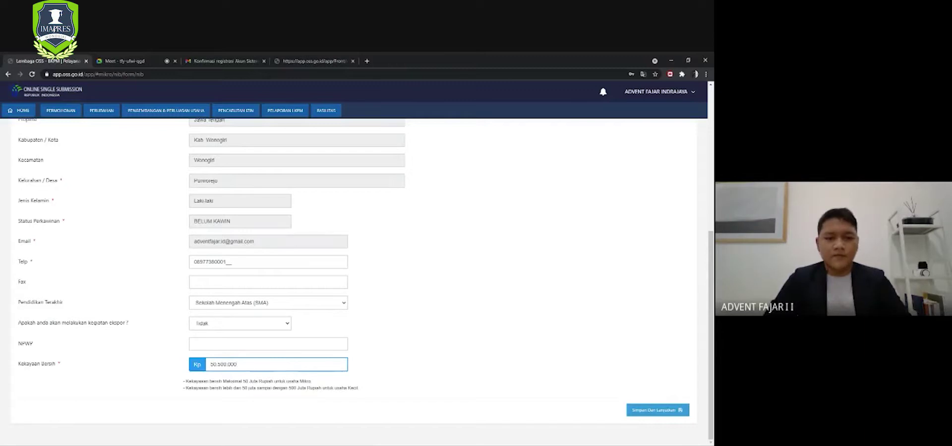
key("shift+Left")
key("shift+Left")
key("shift+Left")
key("shift+Left")
key("shift+Left")
key("shift+Left")
key("shift+Left")
key("shift+Left")
key("shift+Left")
key("shift+Left")
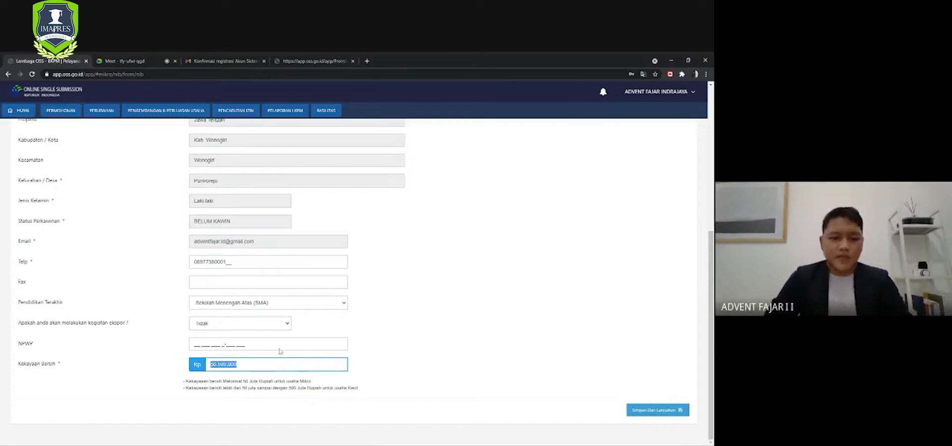
type("25.000.000")
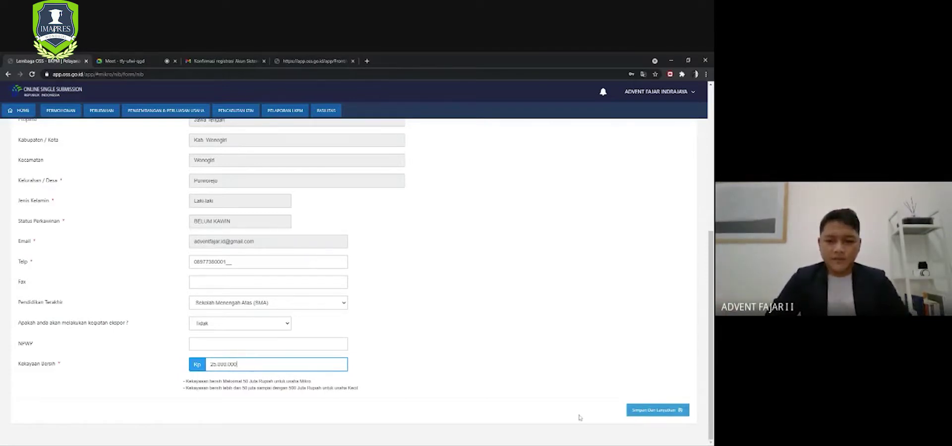
- Save the profile with Simpan Dan Lanjutkan and continue to the empty Data Usaha step
left_click(645, 411)
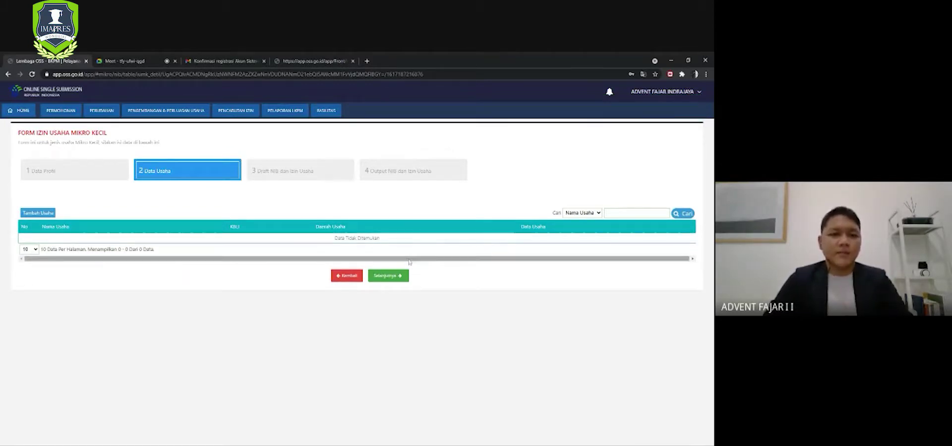
left_click(177, 177)
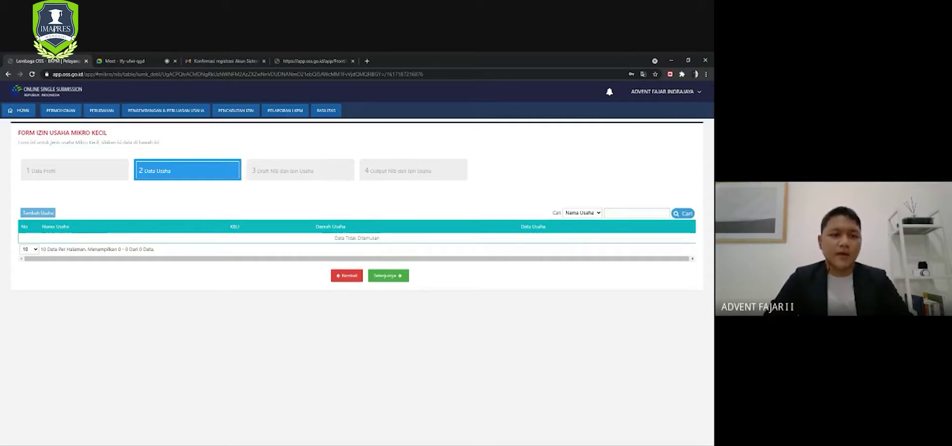
- Start a new business entry in the Tambah Data dialog
left_click(46, 213)
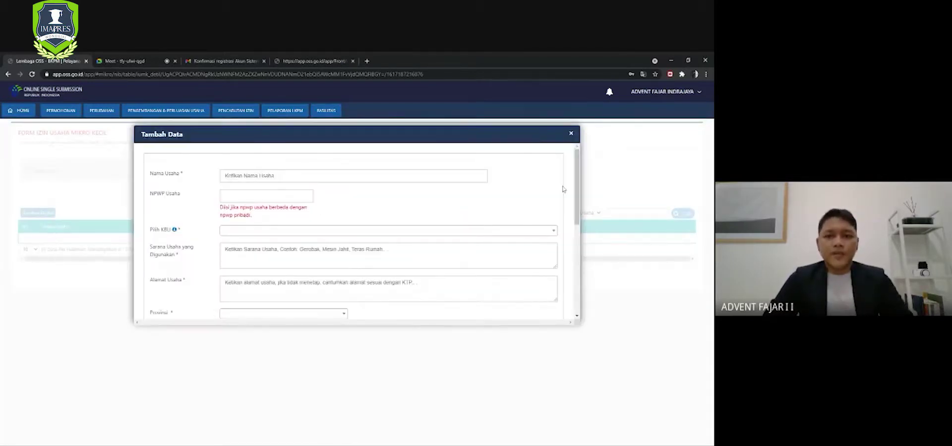
mouse_move(578, 191)
left_mouse_down()
mouse_move(567, 277)
mouse_move(573, 182)
left_mouse_up()
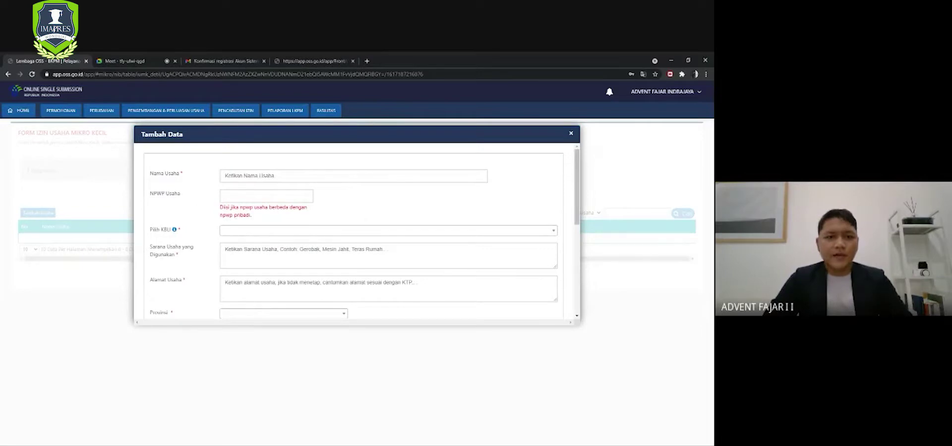
mouse_move(577, 187)
left_mouse_down()
mouse_move(578, 264)
mouse_move(577, 184)
left_mouse_up()
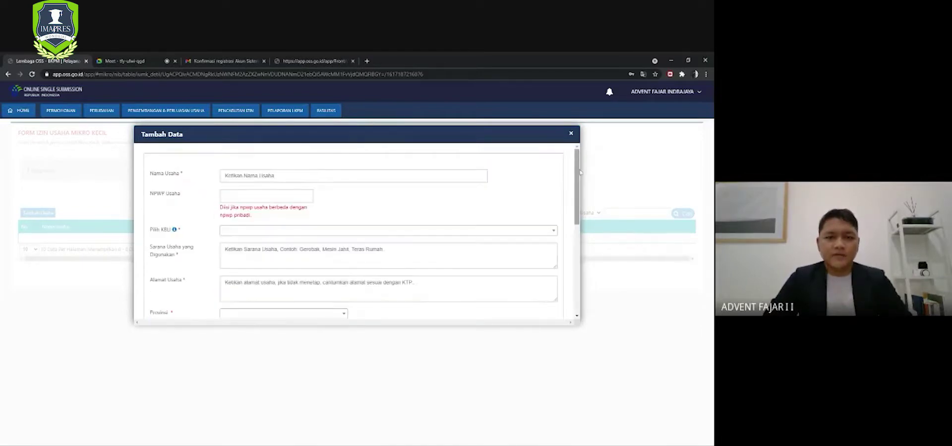
- Enter the business name as 'Scout Corner' in the Nama Usaha field
left_click(226, 176)
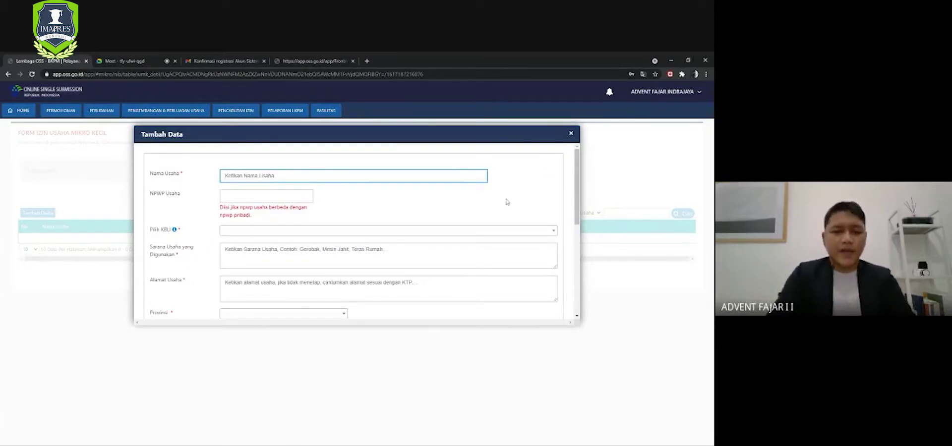
type("Scout")
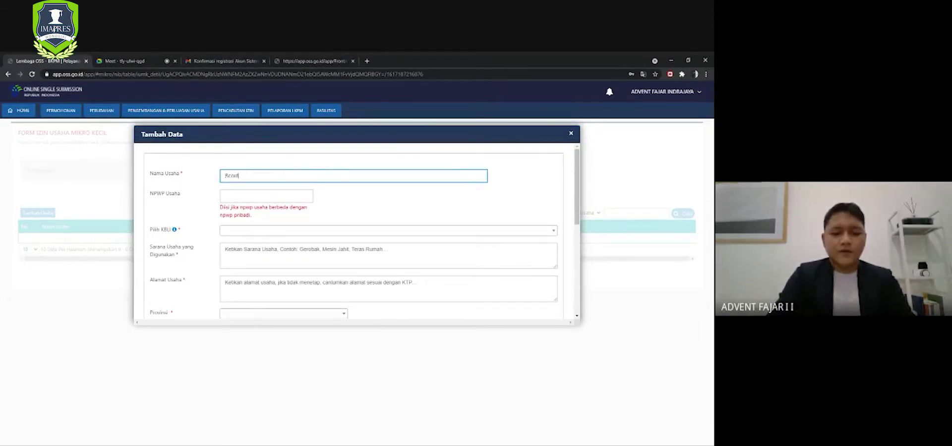
type("corner")
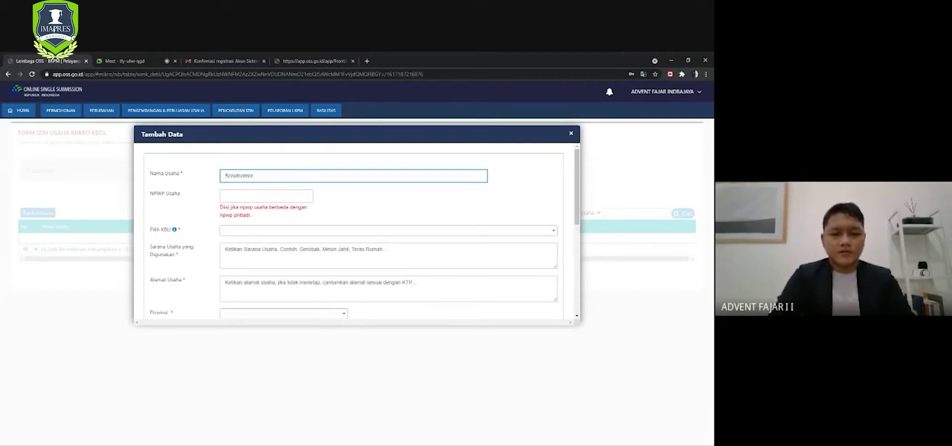
left_click(239, 177)
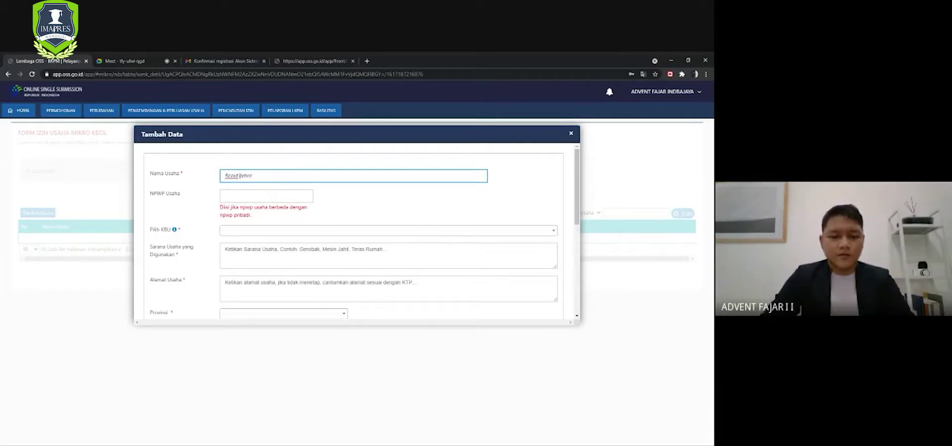
key("Delete")
type("Co")
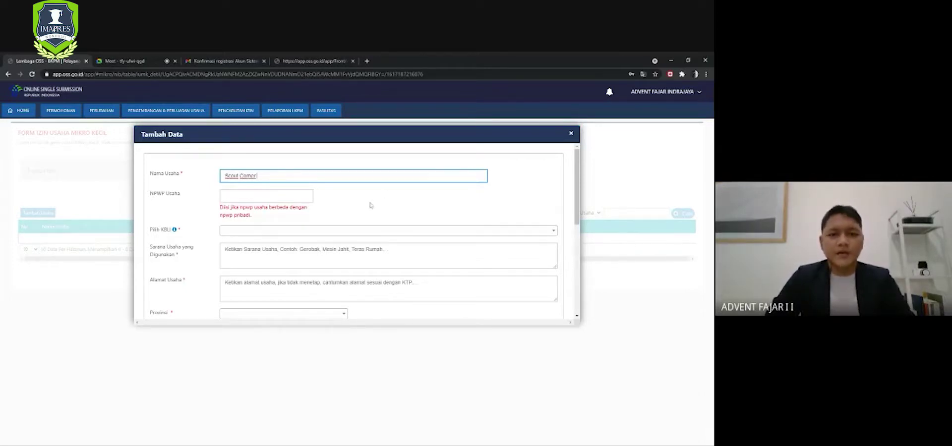
scroll(580, 197, "down", 1)
scroll(580, 196, "down", 2)
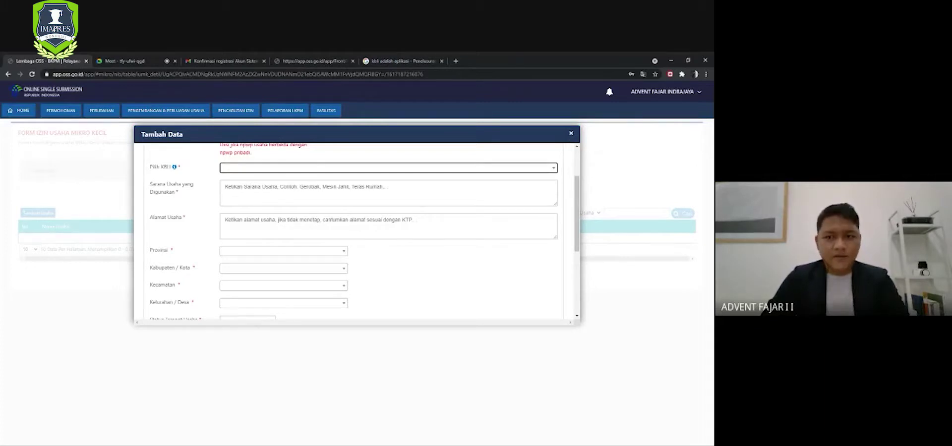
- Choose C-13-INDUSTRI TEKSTIL from the Pilih KBLI list
left_click(517, 167)
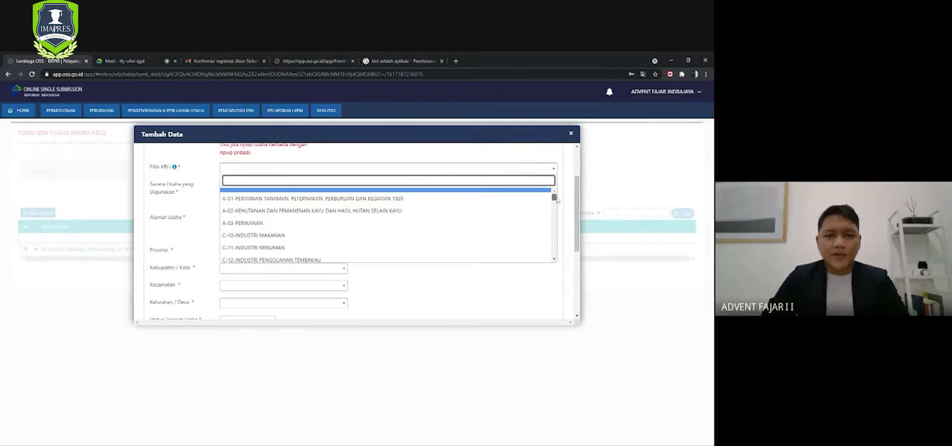
left_click_drag(557, 200, 558, 270)
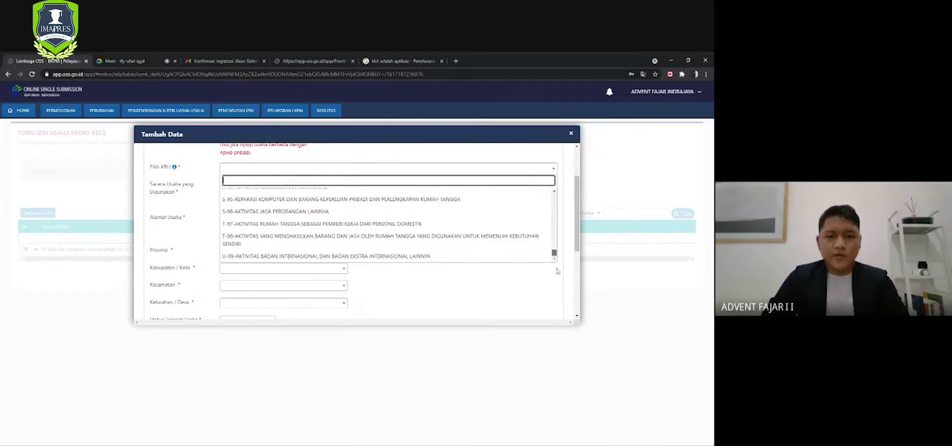
left_click_drag(557, 271, 425, 198)
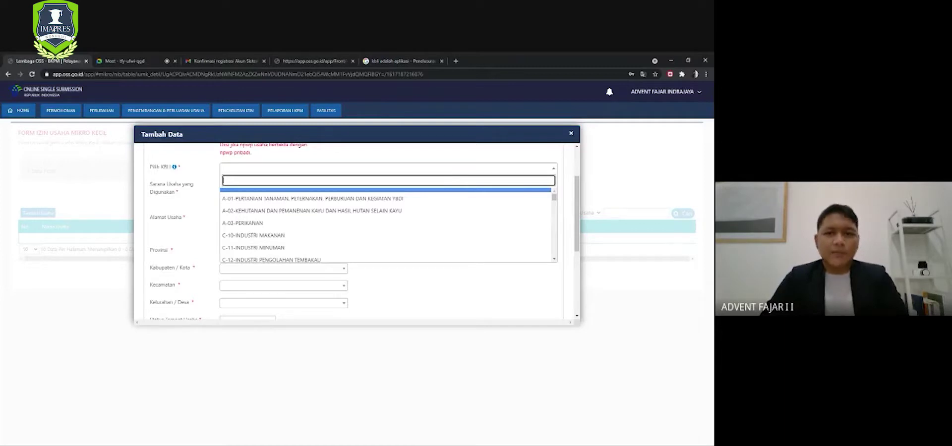
left_click(448, 171)
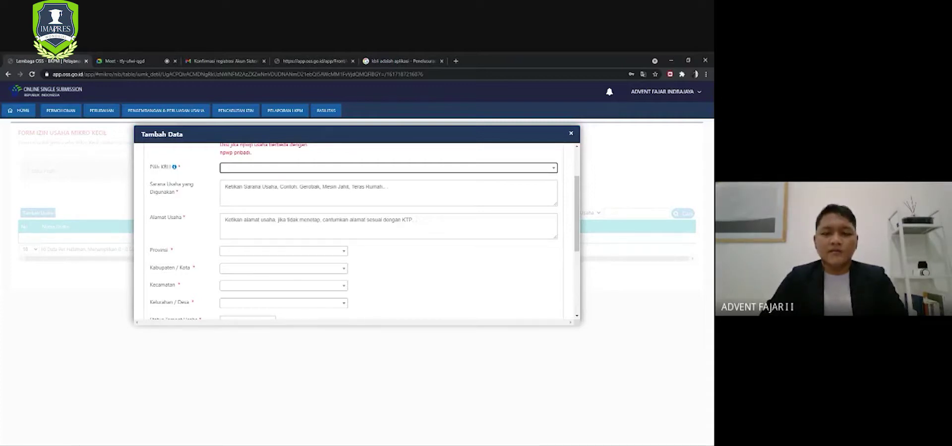
left_click(388, 168)
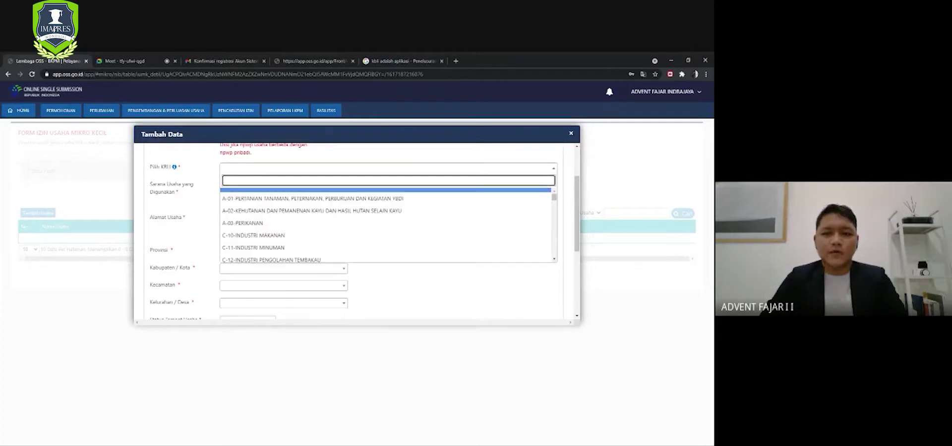
left_click_drag(576, 201, 578, 174)
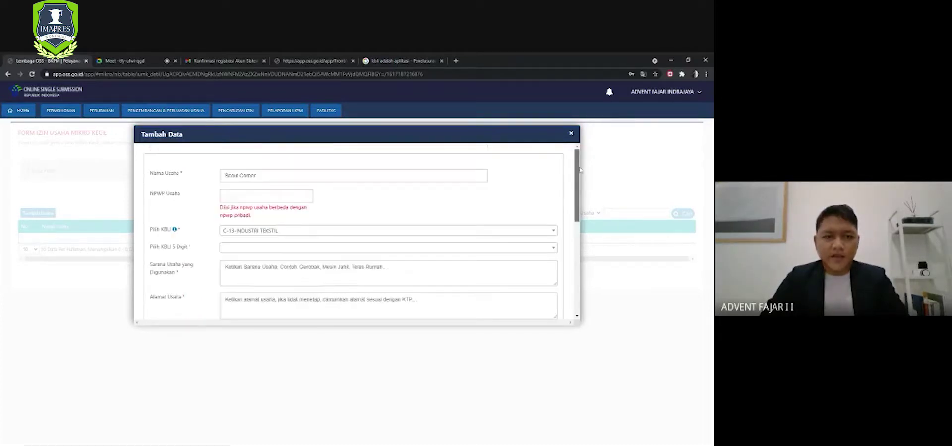
- Keep KBLI C-13, pick 5-digit code 13912 - INDUSTRI KAIN SULAMAN/BORDIR and business field Industri Bordir/Sulaman
left_click(524, 232)
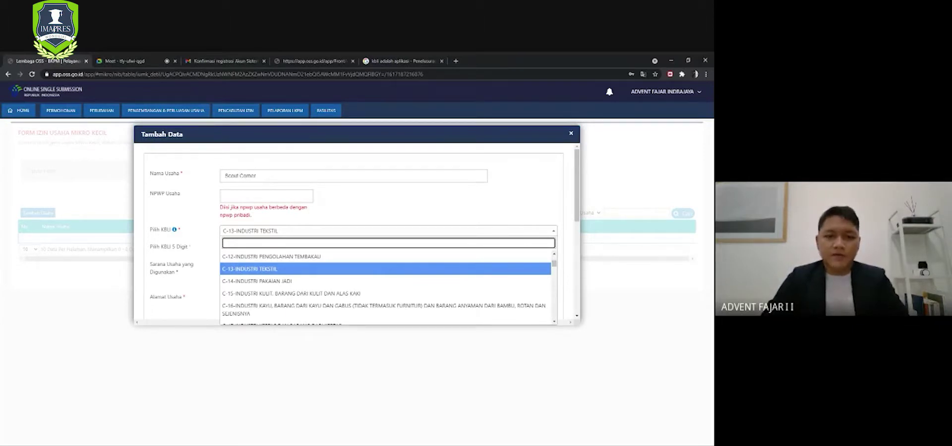
left_click(467, 271)
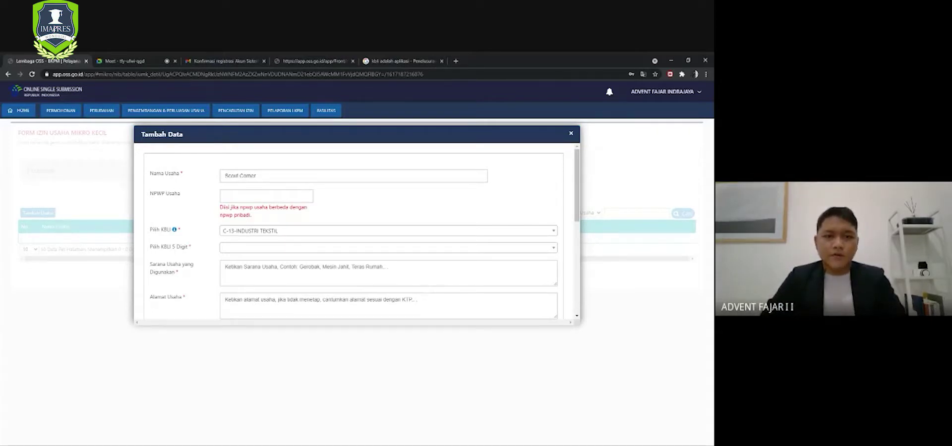
left_click(480, 247)
left_click(476, 270)
left_click(480, 249)
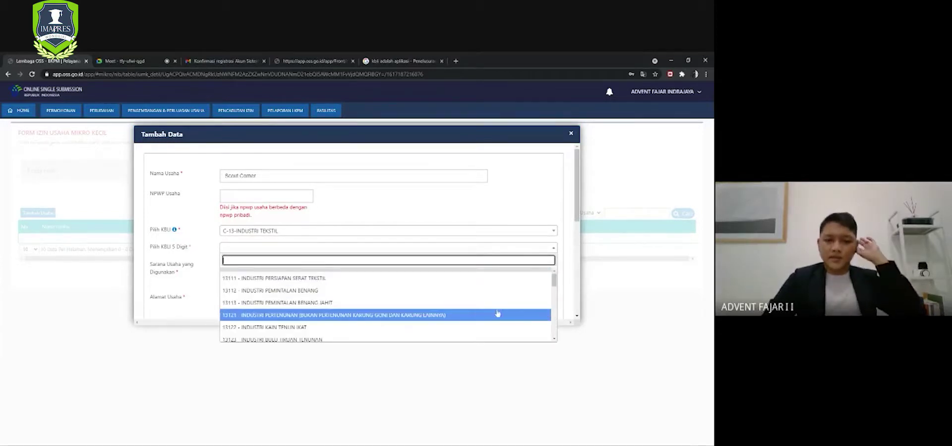
left_click_drag(554, 282, 555, 306)
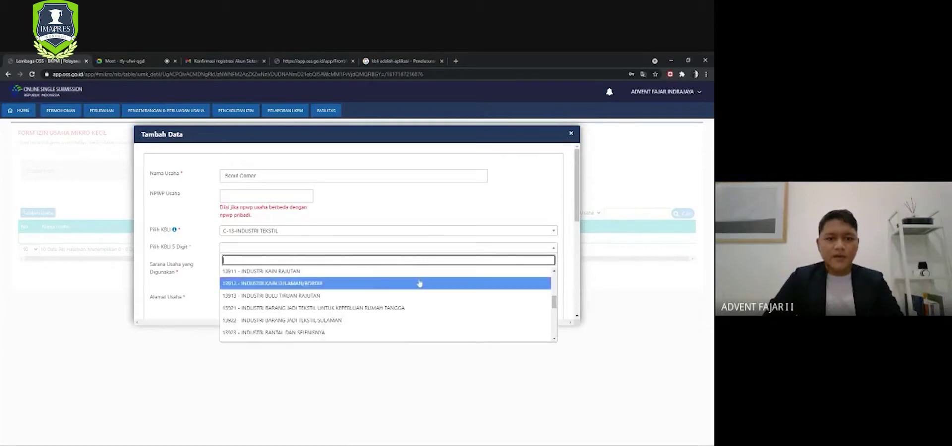
left_click(363, 284)
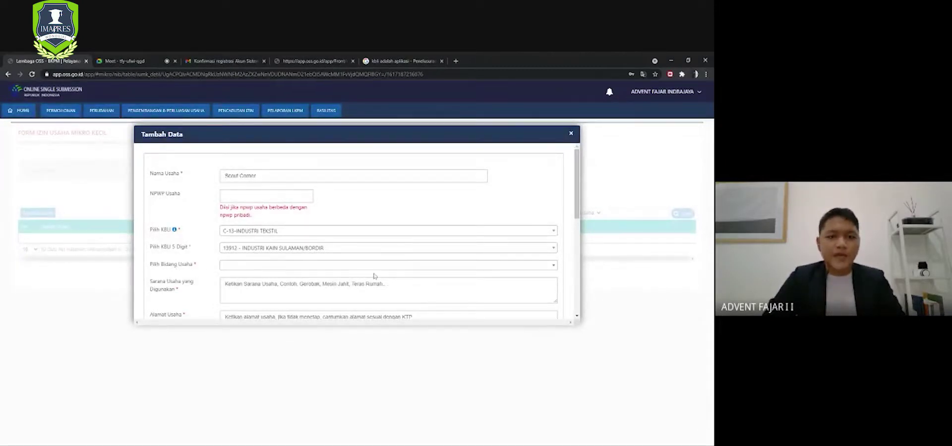
left_click(394, 269)
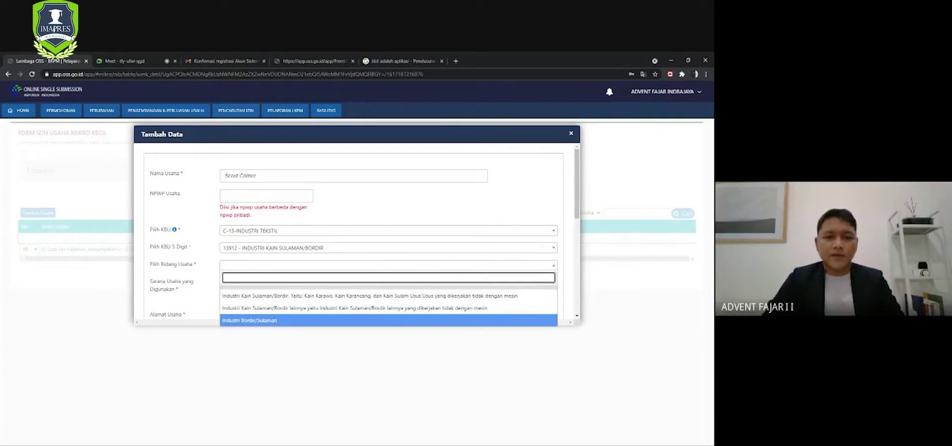
left_click(293, 321)
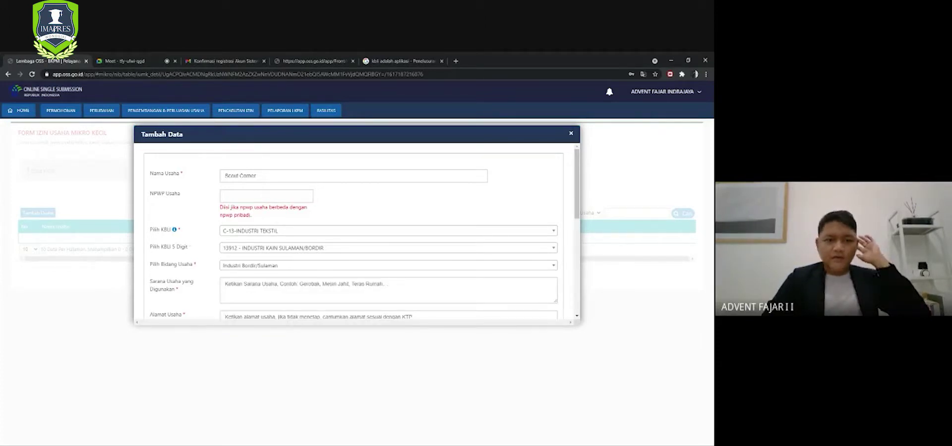
- Enter equipment 'Mesin jahit, Mesin obras, meja' and type the business street address
key("Tab")
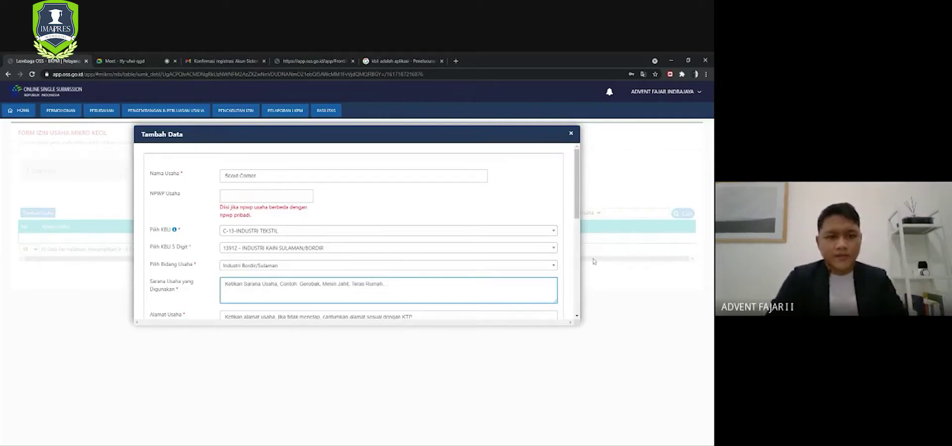
type("Mesi")
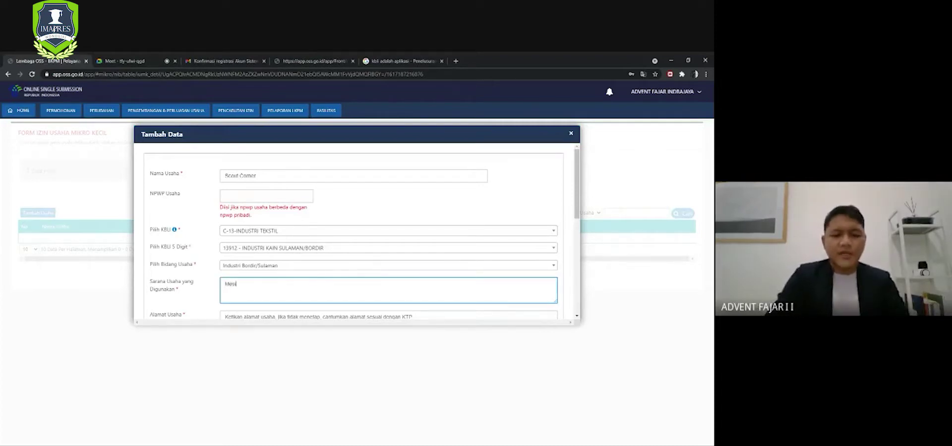
type("n jahit, Mesin o")
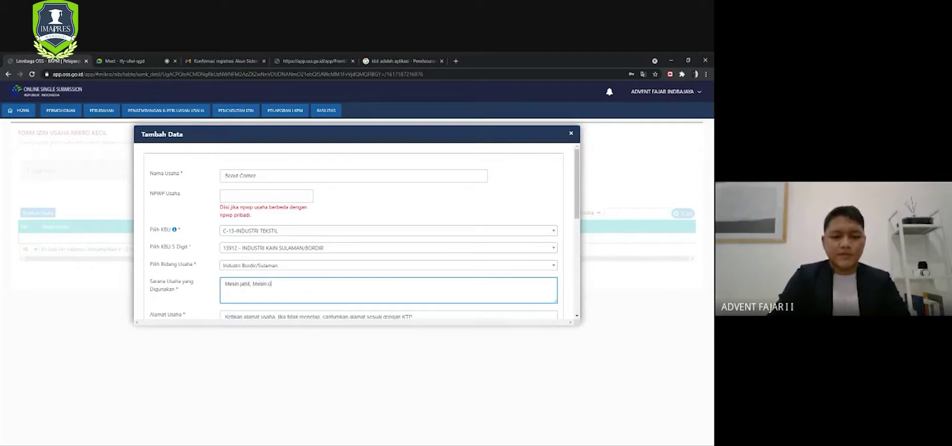
type("bras, meja")
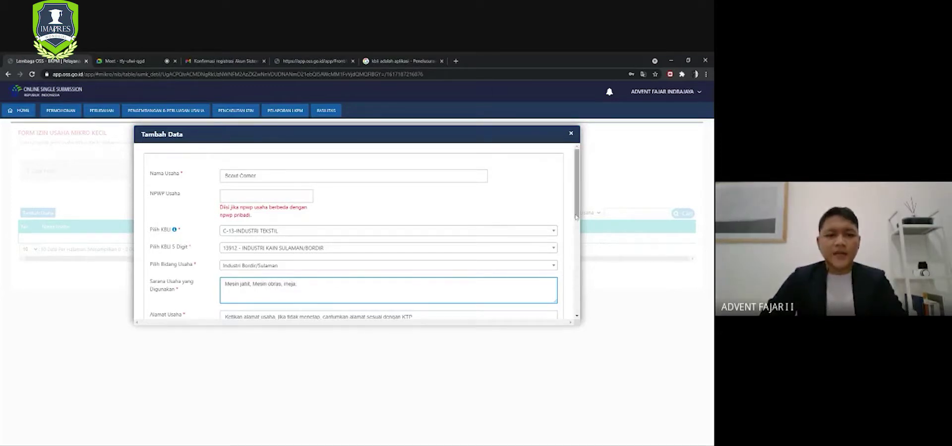
left_click_drag(576, 217, 577, 279)
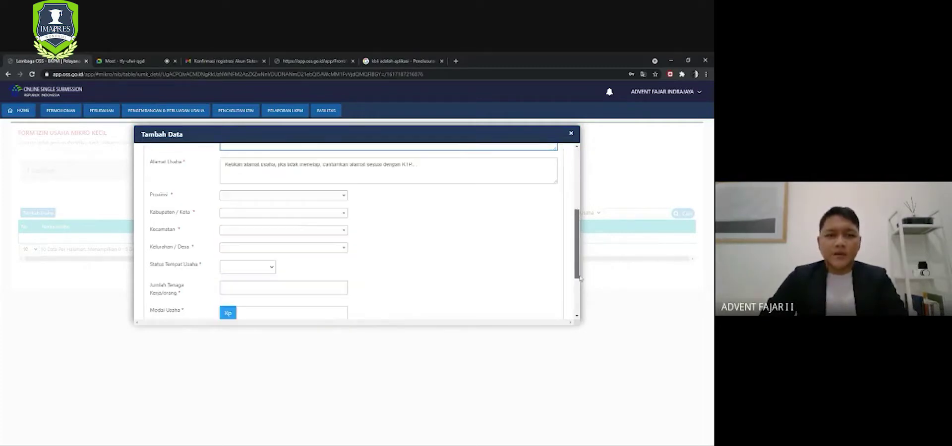
left_click(298, 170)
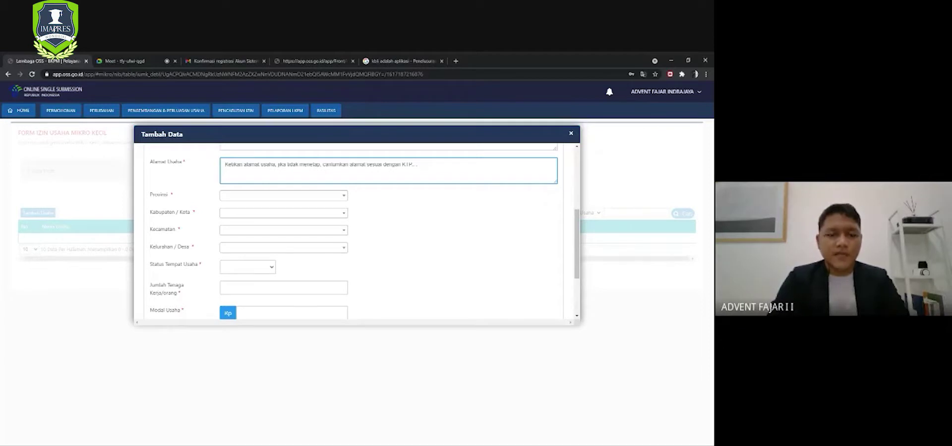
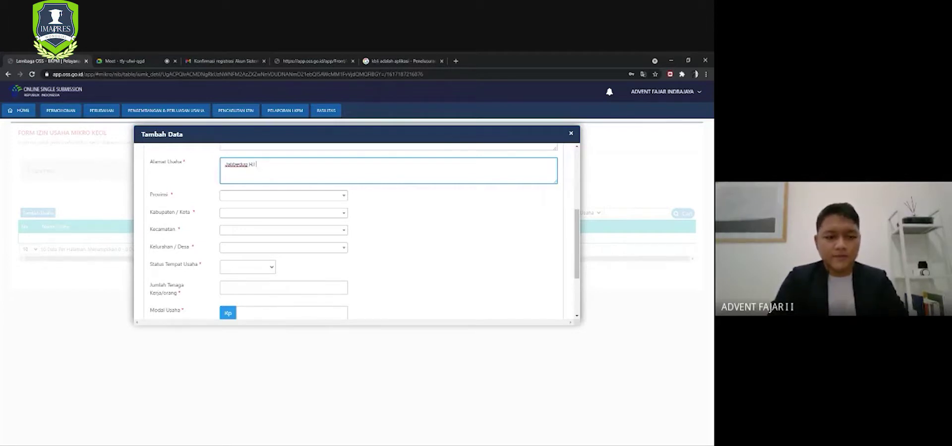
- Choose Jawa Tengah as the province and Kab. Wonogiri as the regency
left_click(341, 197)
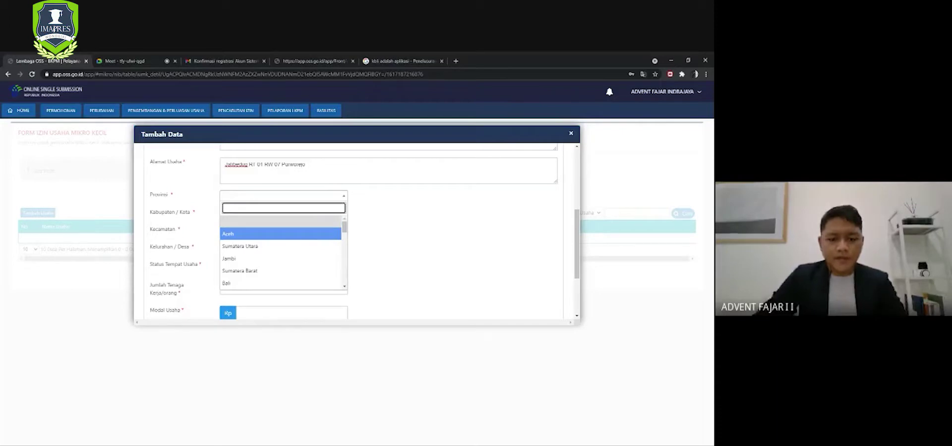
type("jaw")
left_click(301, 228)
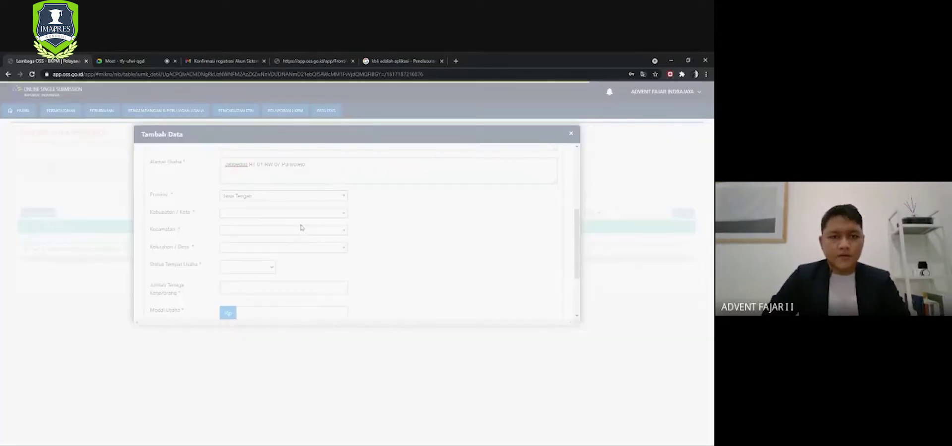
left_click(298, 213)
left_click_drag(345, 243, 341, 311)
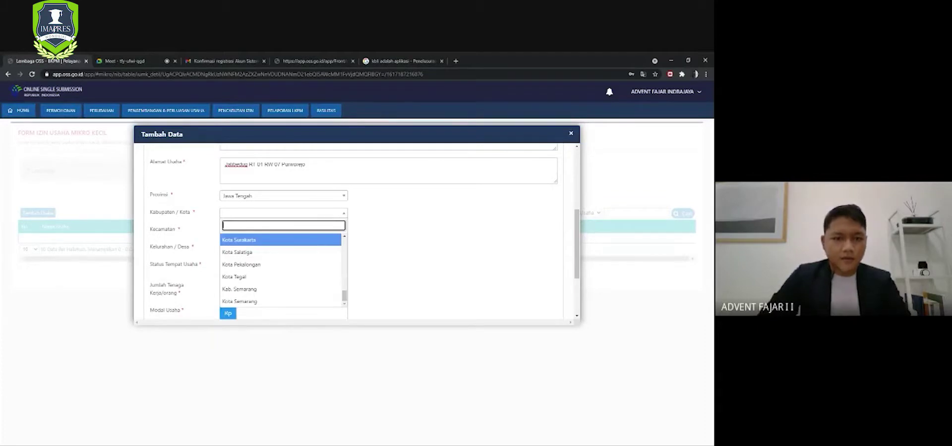
type("wo")
left_click(243, 265)
- Set the district to Wonogiri and the village to Purworejo
left_click(298, 230)
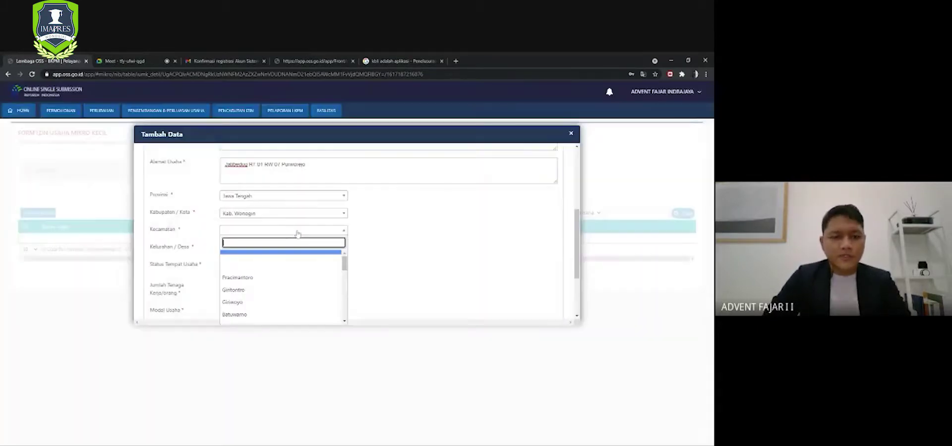
type("Kec")
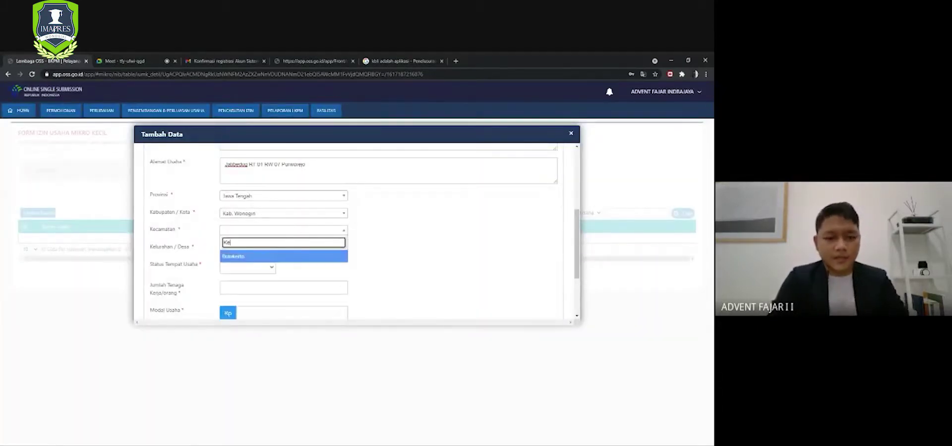
key("BackSpace")
key("BackSpace")
key("BackSpace")
type("wo")
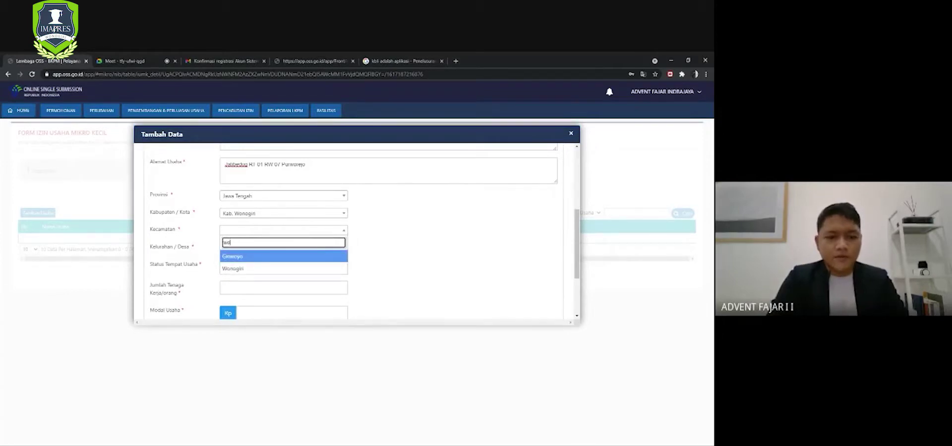
left_click(288, 269)
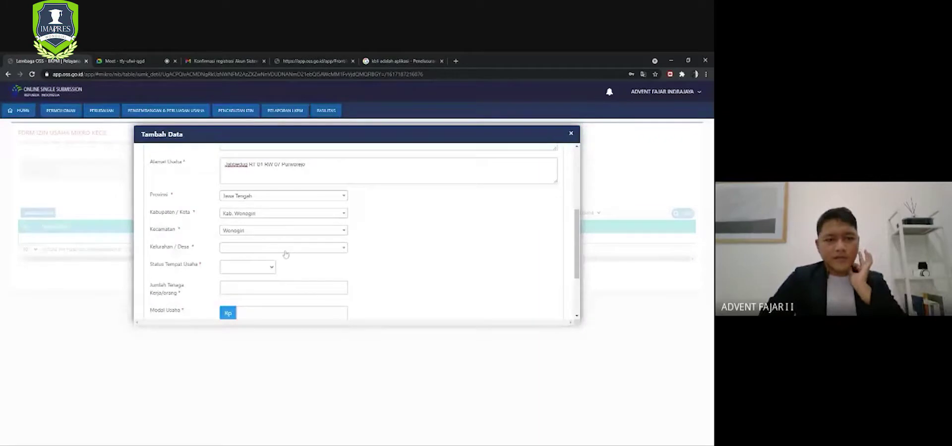
left_click(285, 249)
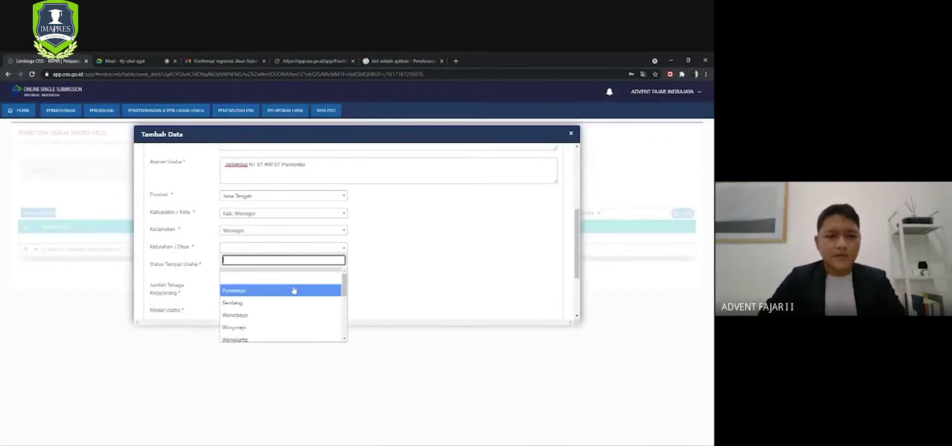
left_click(293, 291)
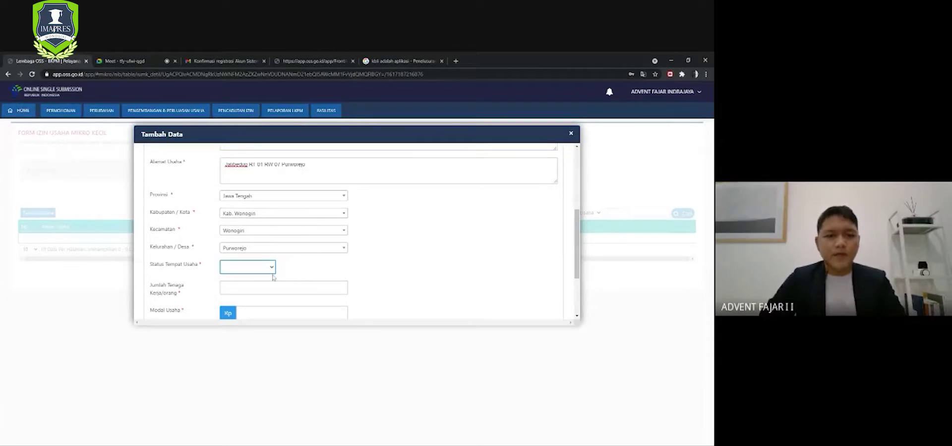
- Set the premises status to Bukan Sewa and the worker count to 1
key("Down")
key("Tab")
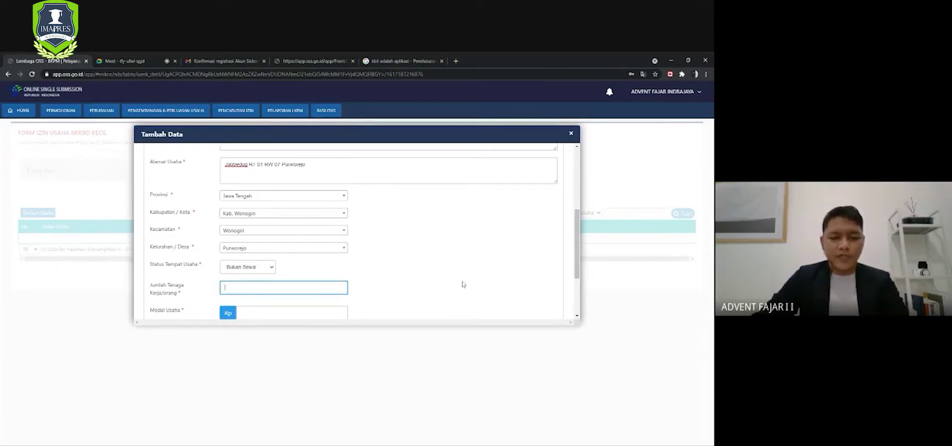
type("1")
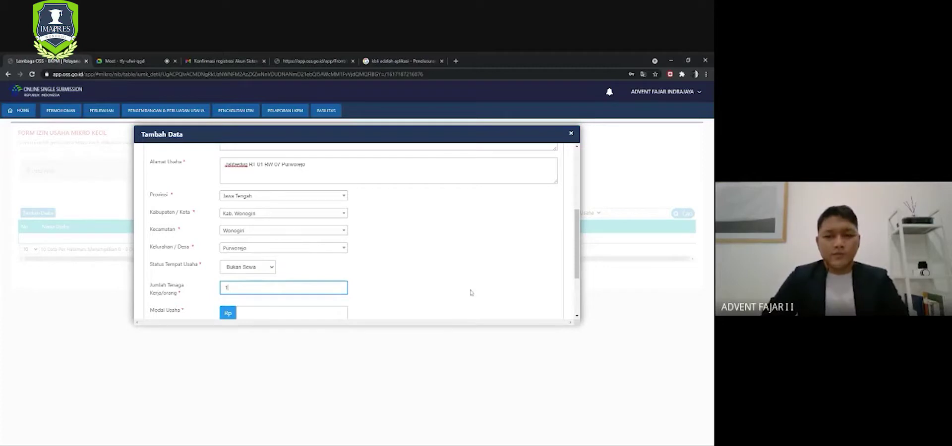
left_click_drag(577, 248, 580, 289)
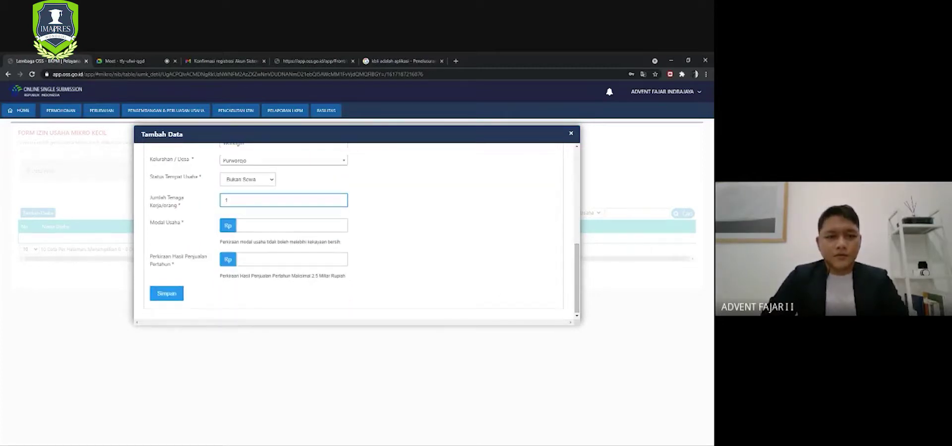
- Enter Rp 10.000.000 for business capital and estimated annual sales, then submit
left_click(241, 225)
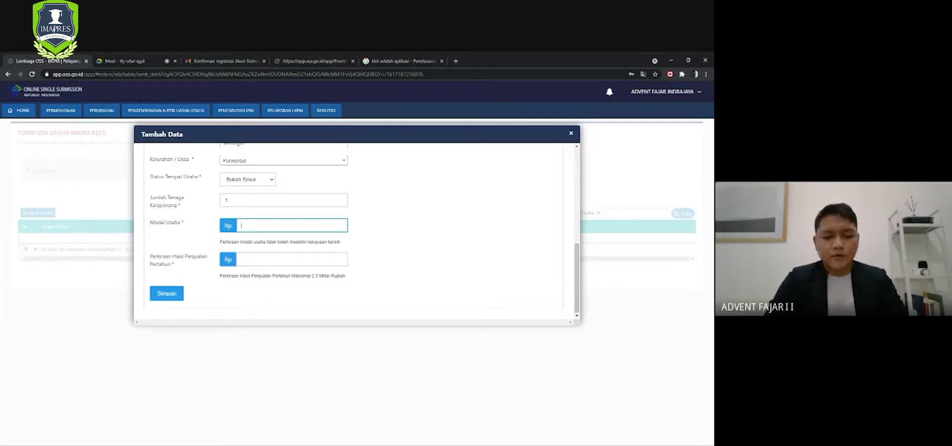
type("1")
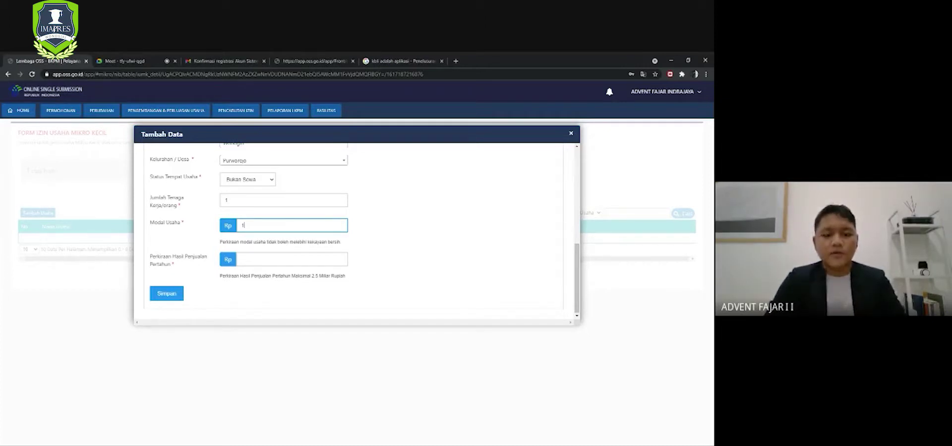
type("0.000")
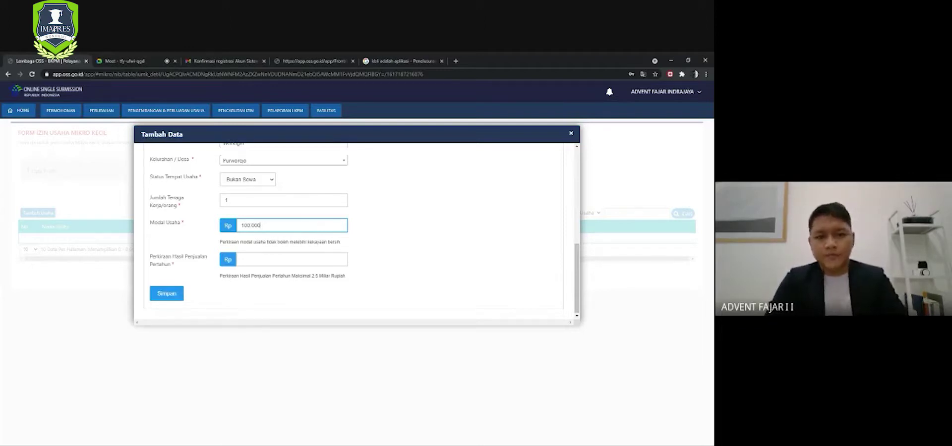
type(".000")
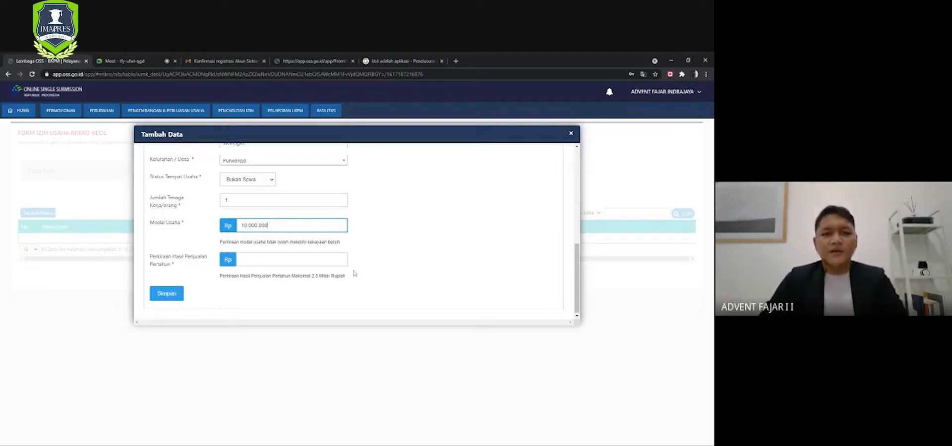
left_click(241, 260)
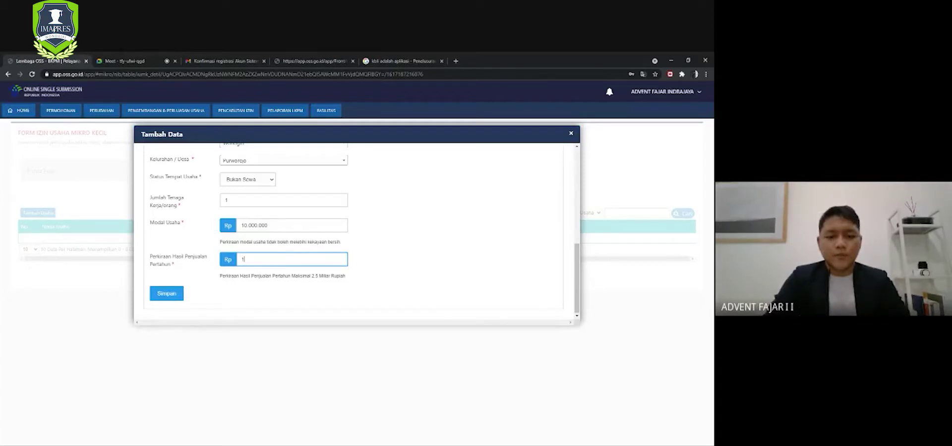
type("0000")
key("Return")
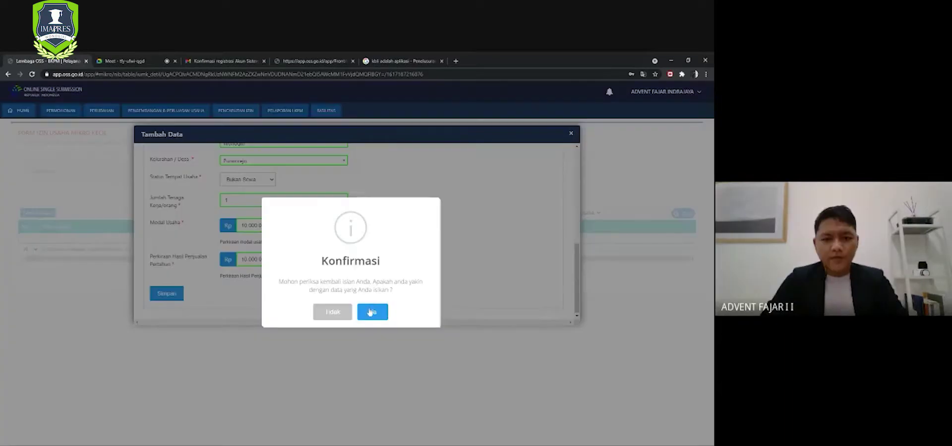
- Dismiss the prompt, review the form, then save and confirm the Scout Corner business entry
left_click(330, 313)
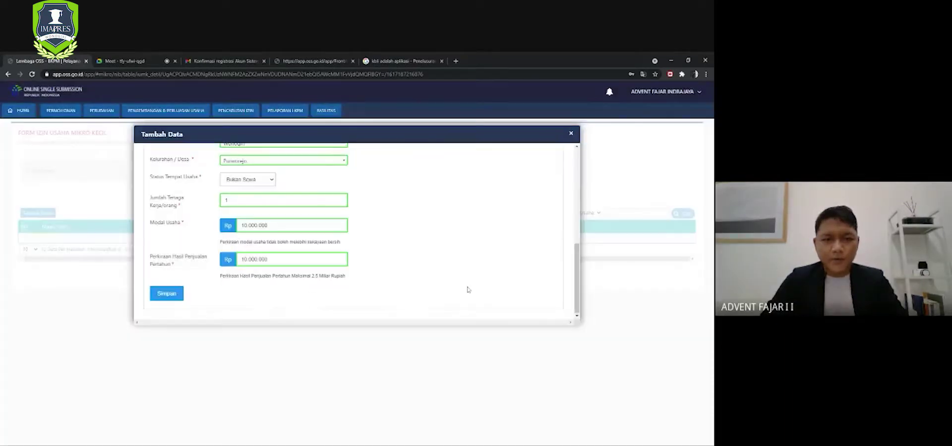
scroll(467, 289, "up", 10)
scroll(438, 270, "down", 10)
scroll(439, 272, "up", 5)
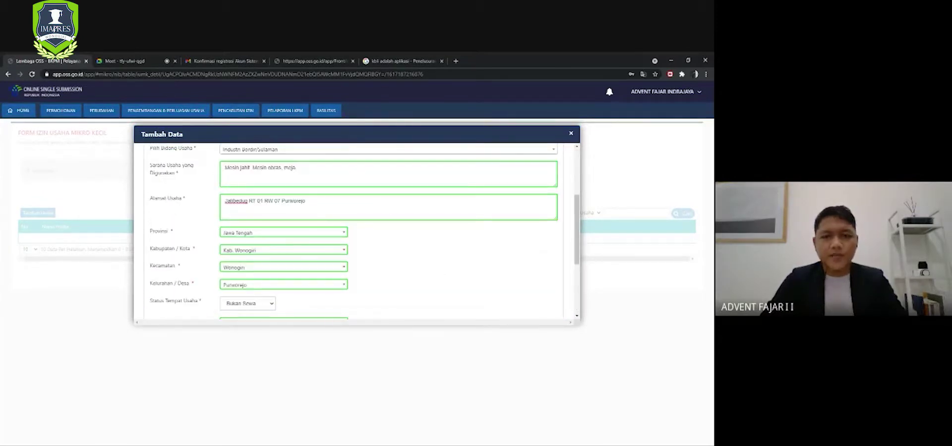
scroll(439, 272, "down", 5)
scroll(440, 272, "up", 5)
scroll(440, 272, "down", 5)
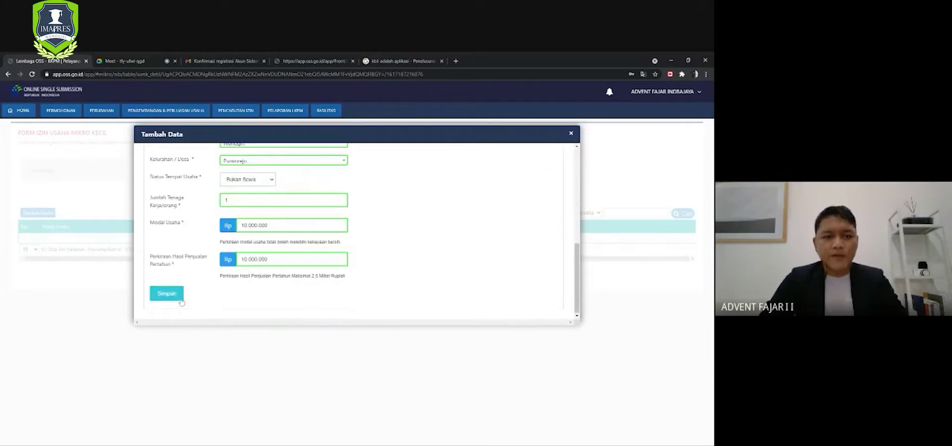
left_click(177, 296)
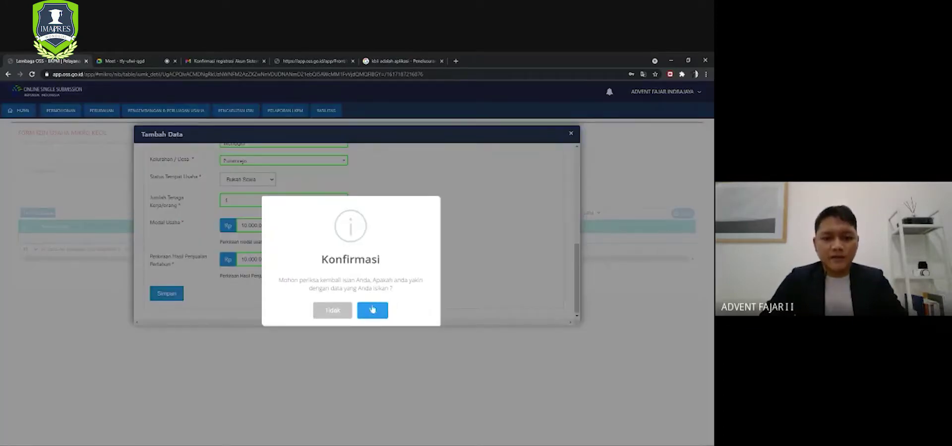
left_click(374, 311)
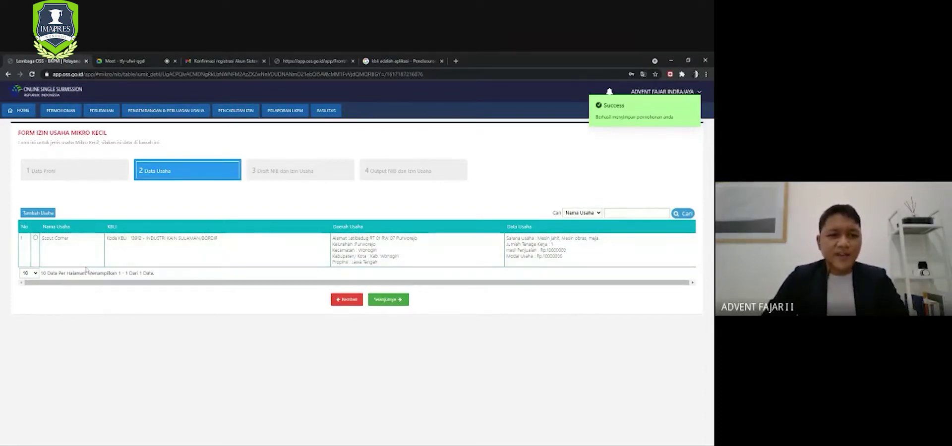
- Select the Scout Corner business row and proceed to Draft NIB dan Izin Usaha
left_click(36, 238)
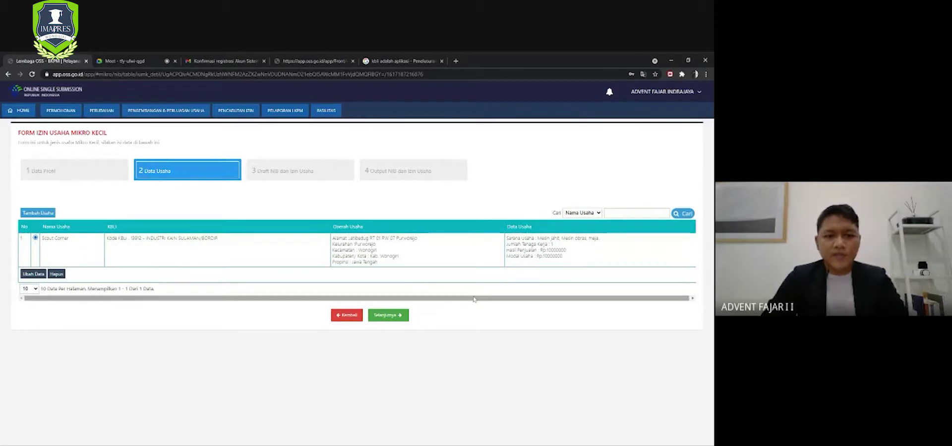
left_click(403, 317)
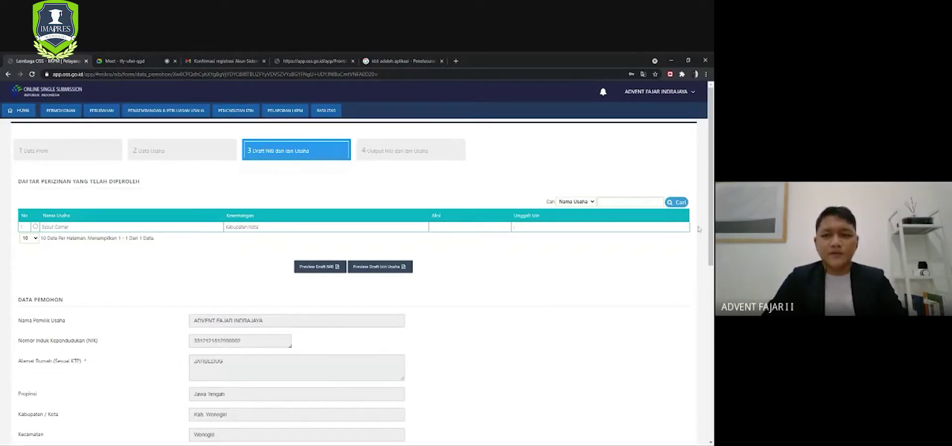
mouse_move(712, 214)
left_mouse_down()
mouse_move(712, 371)
mouse_move(711, 214)
left_mouse_up()
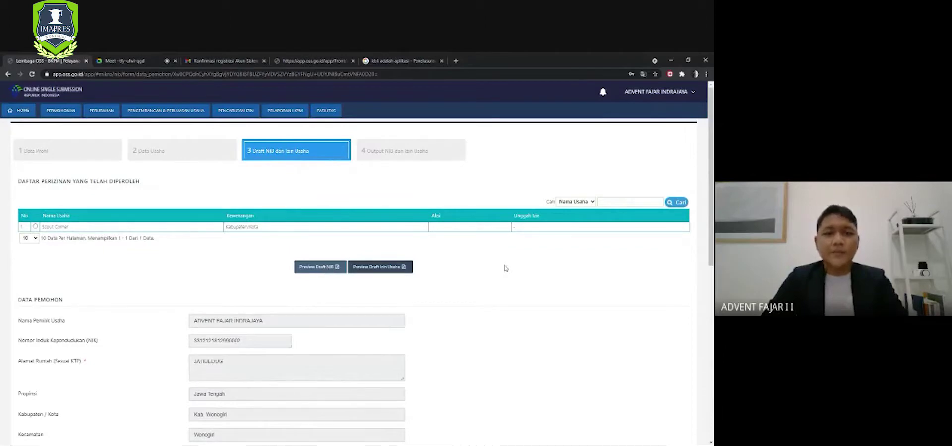
- Preview the draft NIB document, then close the Pencetakan preview
left_click(327, 267)
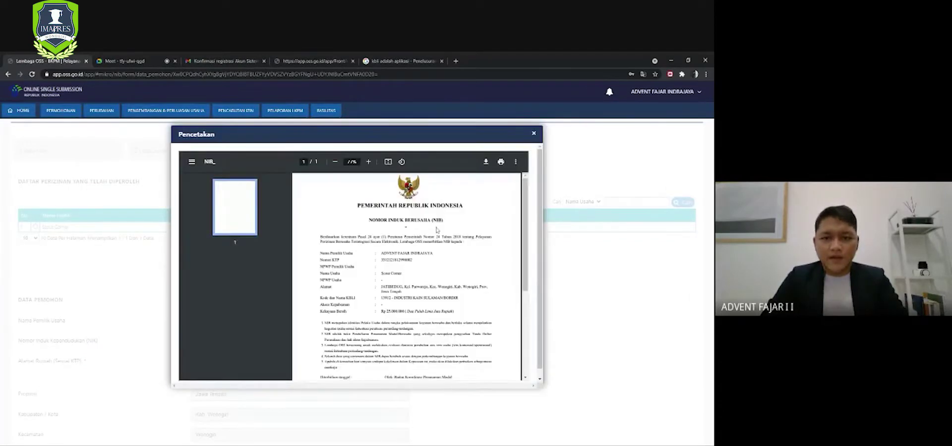
mouse_move(524, 209)
left_mouse_down()
mouse_move(528, 273)
mouse_move(529, 211)
left_mouse_up()
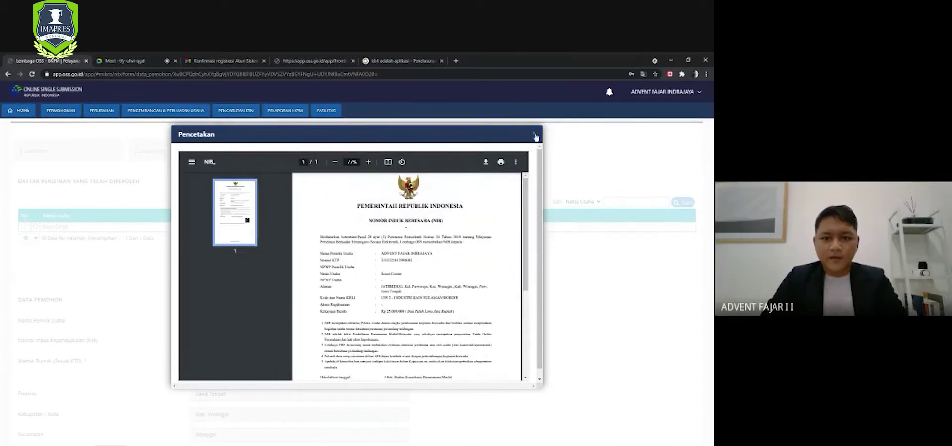
left_click(535, 135)
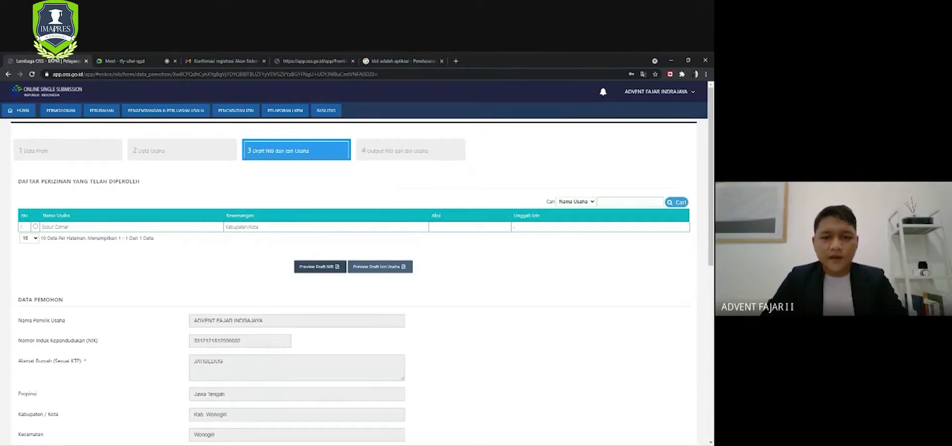
- Preview the two-page draft Izin Usaha Mikro Kecil, then close it
left_click(380, 268)
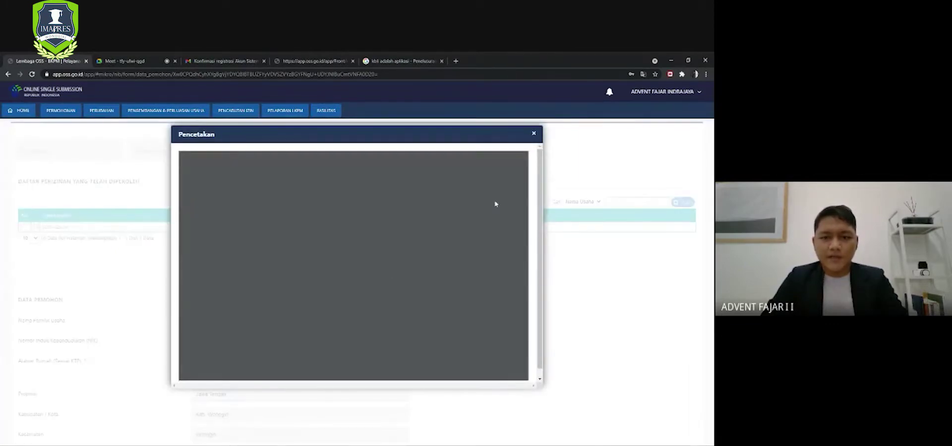
mouse_move(527, 197)
left_mouse_down()
mouse_move(524, 275)
mouse_move(526, 197)
left_mouse_up()
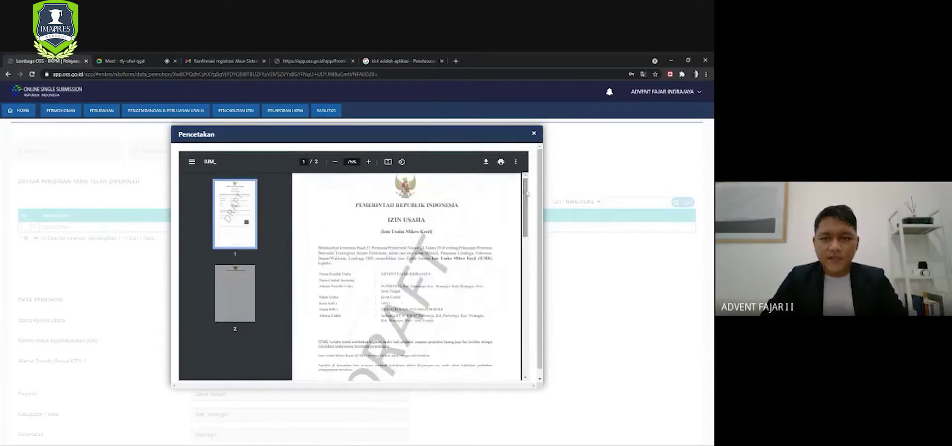
left_click(535, 134)
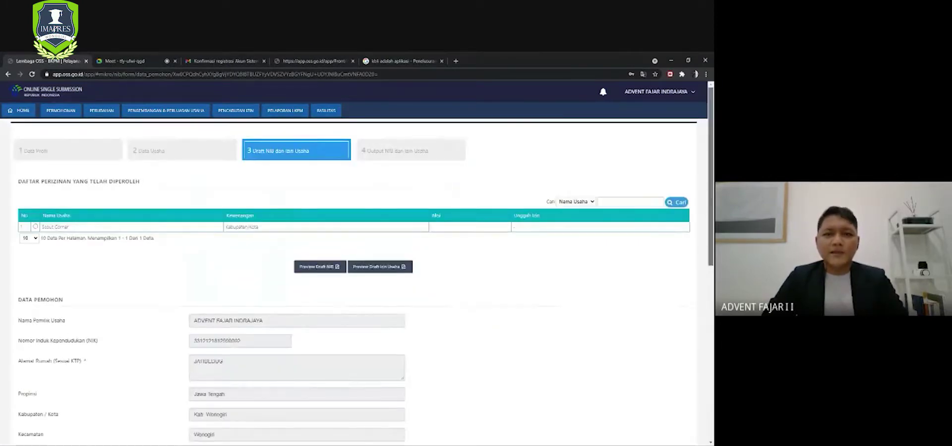
- Tick the declaration that the Scout Corner data is complete and truthful
scroll(709, 311, "down", 7)
scroll(708, 311, "down", 2)
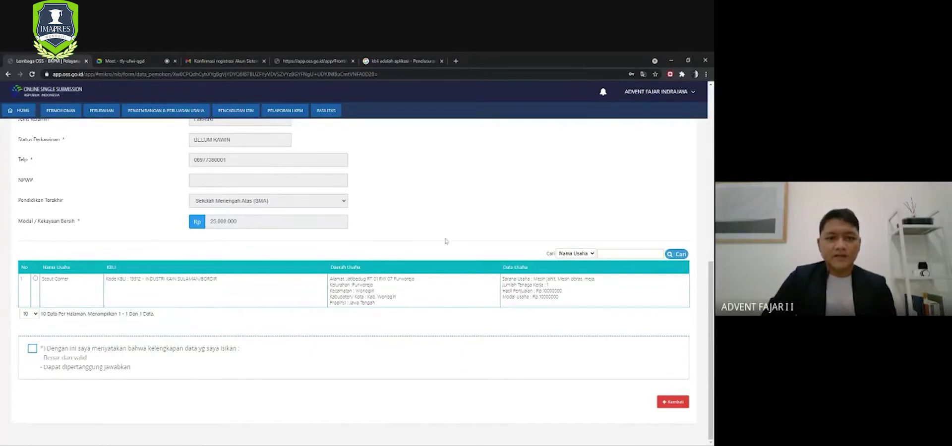
scroll(447, 240, "up", 7)
scroll(446, 240, "down", 5)
scroll(446, 240, "up", 5)
scroll(446, 240, "down", 10)
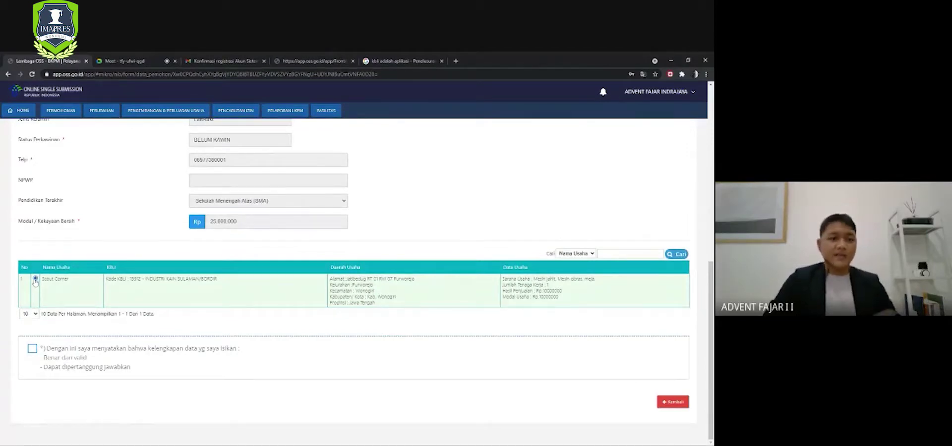
left_click(32, 349)
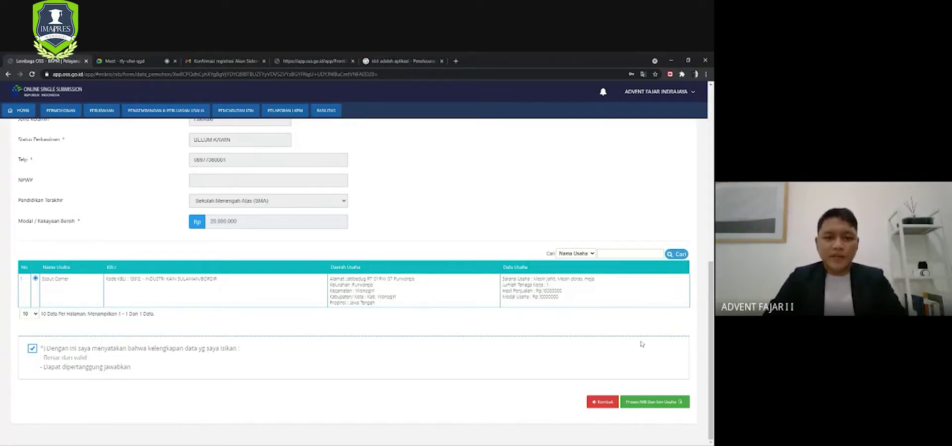
- Submit with the green 'Proses NIB Dan Izin Usaha' button
scroll(427, 357, "up", 1)
scroll(427, 357, "up", 5)
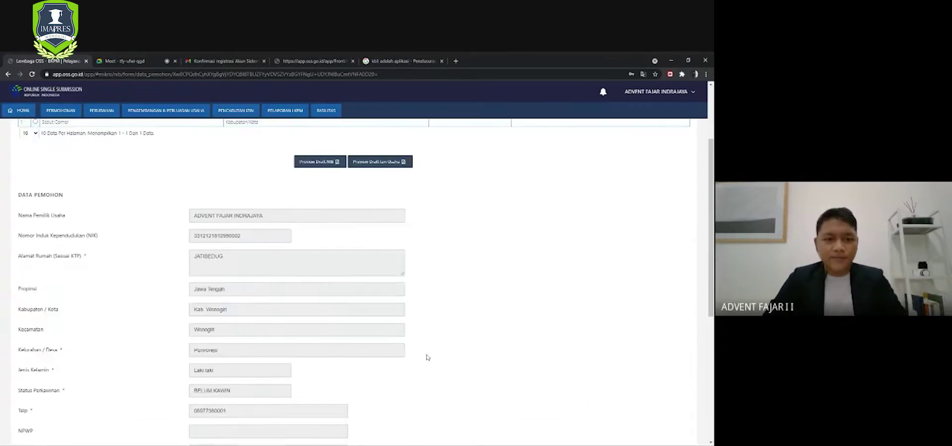
scroll(427, 357, "down", 5)
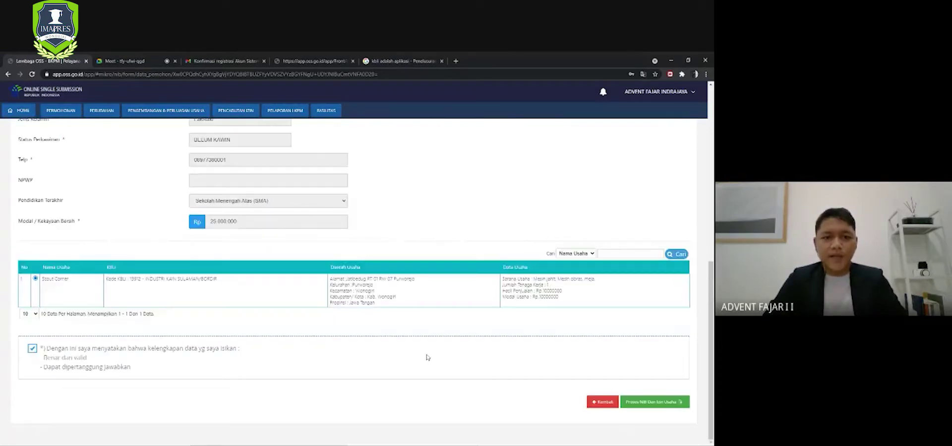
scroll(428, 357, "up", 10)
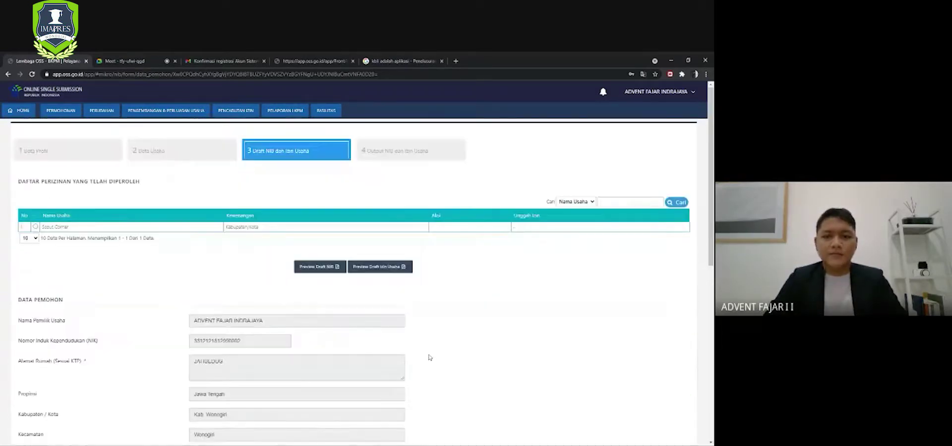
scroll(429, 357, "down", 1)
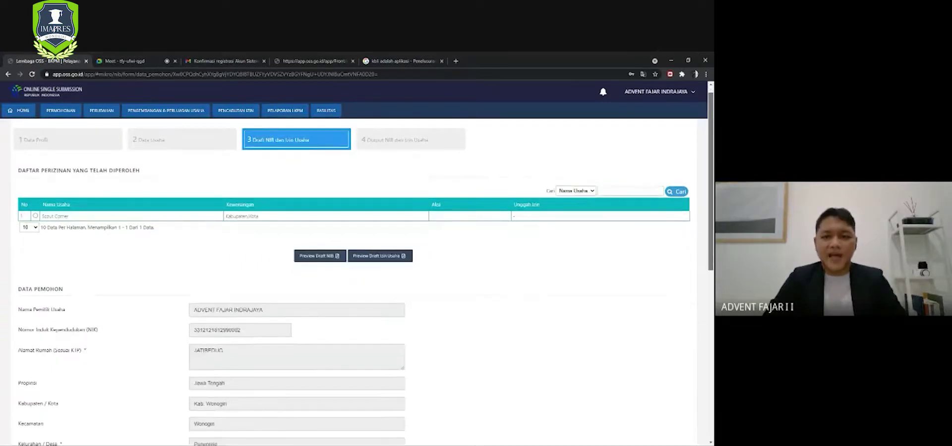
scroll(429, 357, "down", 10)
left_click(653, 408)
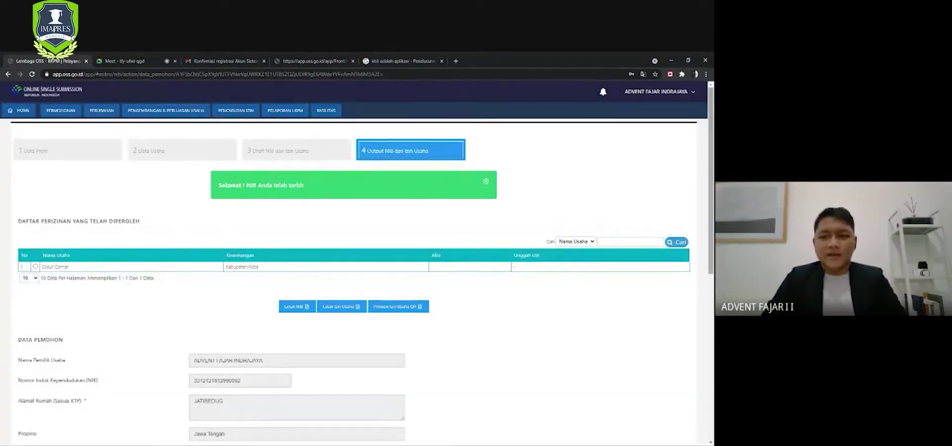
- Scroll the 'Output NIB dan Izin Usaha' page down to the Cetak NIB, Cetak Izin Usaha and Preview buttons
scroll(365, 280, "down", 2)
scroll(365, 280, "up", 1)
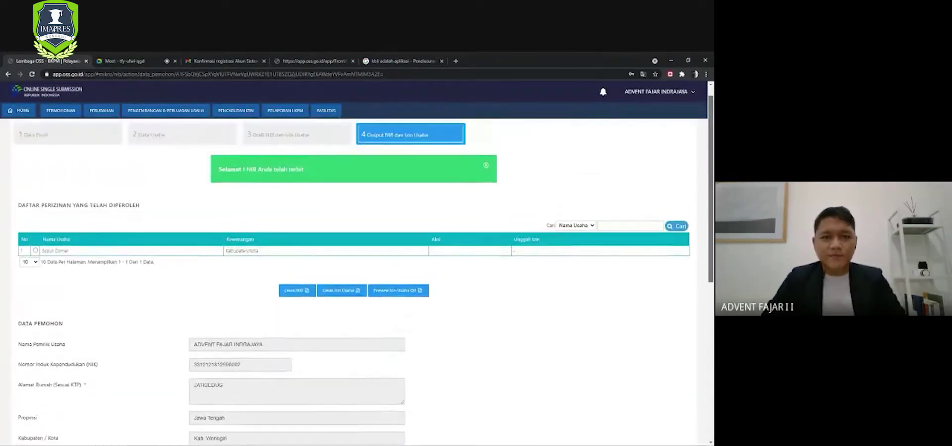
scroll(572, 165, "up", 1)
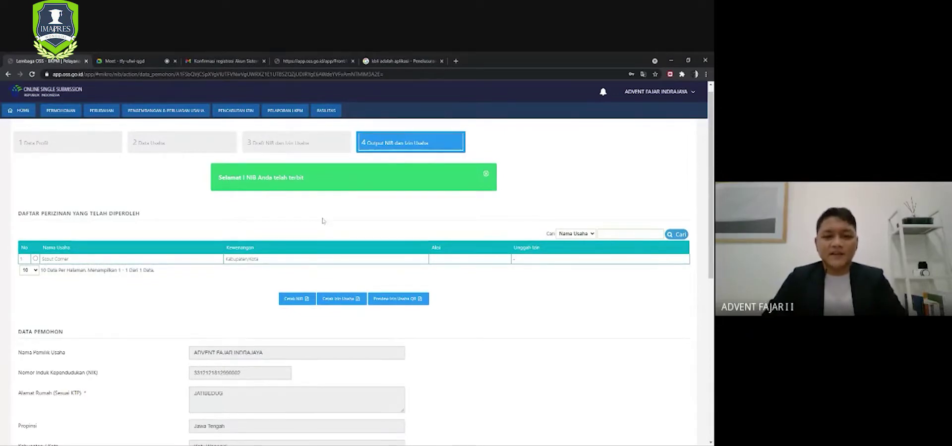
scroll(302, 219, "down", 1)
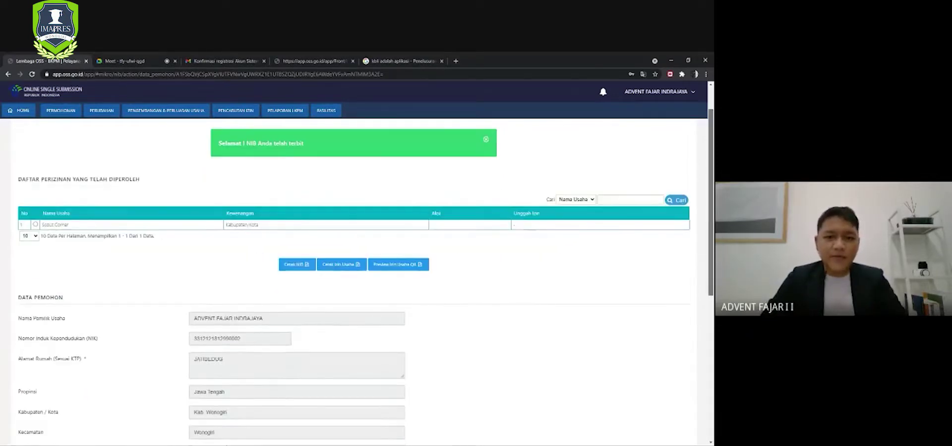
scroll(302, 220, "down", 2)
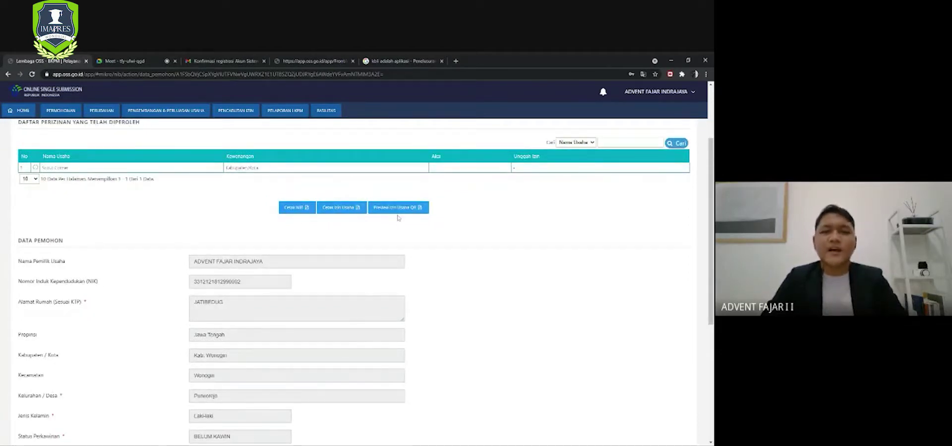
- Download the printable NIB as a PDF and close its preview
left_click(296, 209)
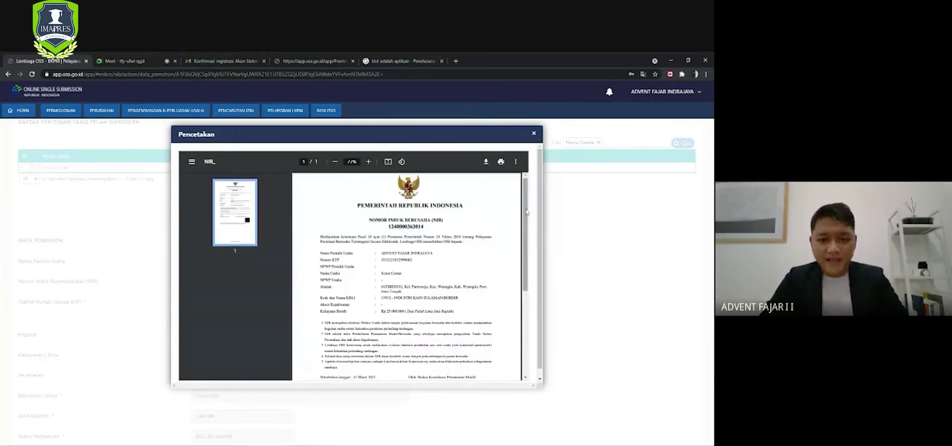
mouse_move(527, 212)
left_mouse_down()
mouse_move(526, 303)
mouse_move(526, 208)
left_mouse_up()
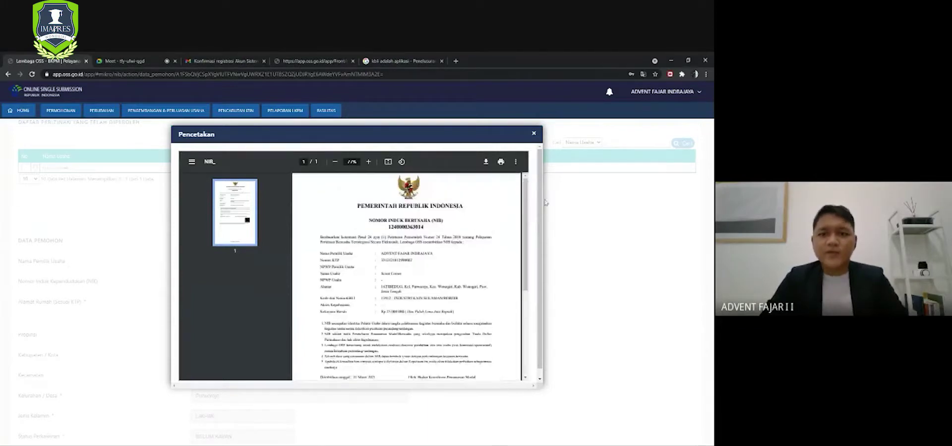
left_click(486, 163)
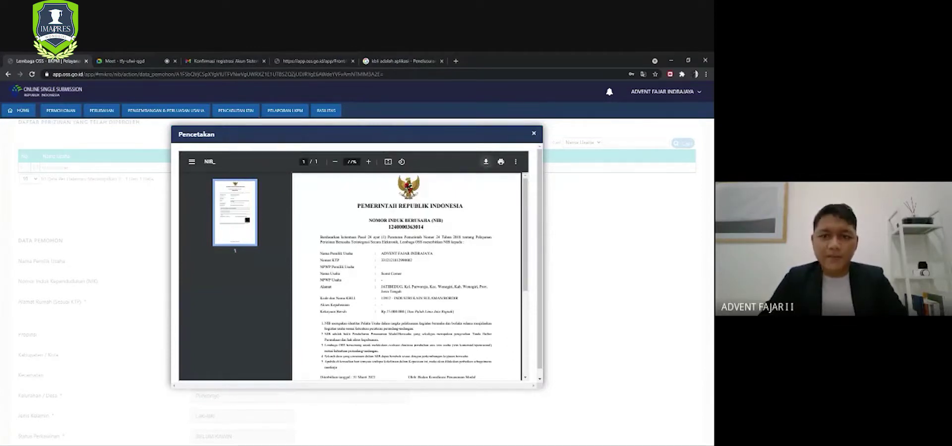
left_click(533, 133)
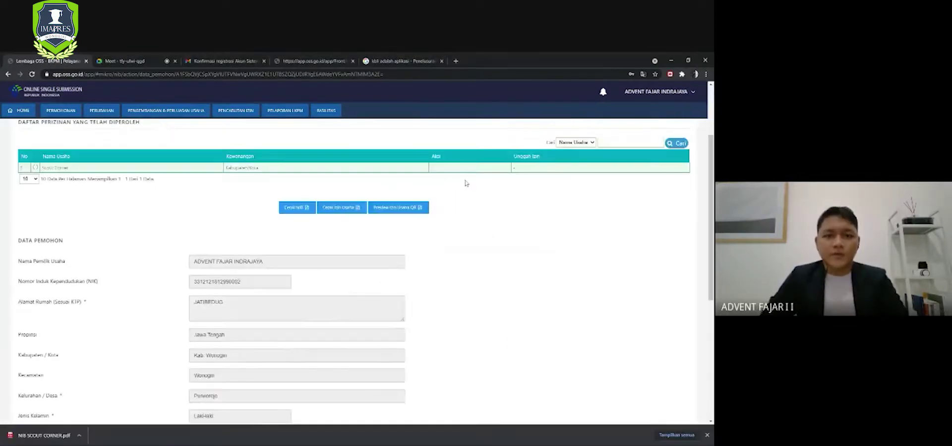
- Download the Izin Usaha Mikro Kecil as the IUMK SCOUT CORNER PDF
left_click(338, 211)
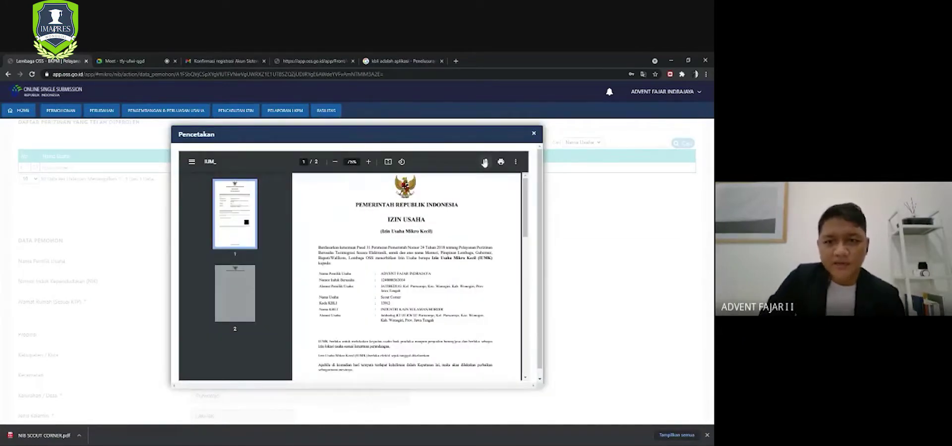
left_click(486, 162)
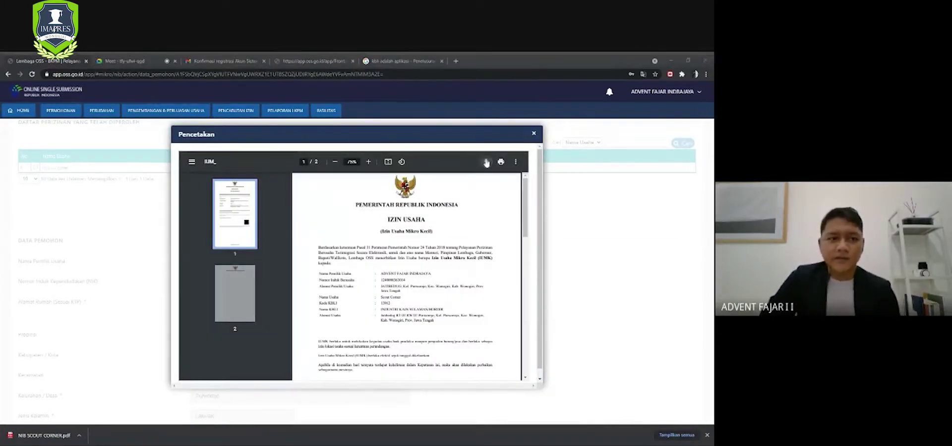
key("Return")
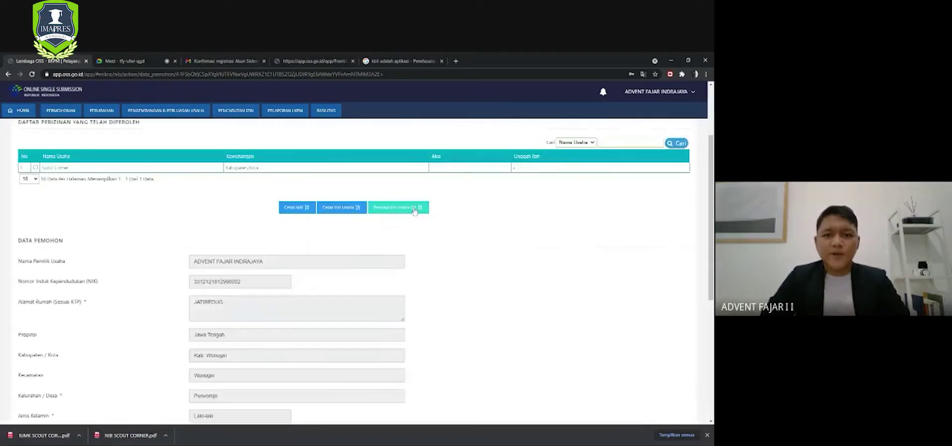
- Preview the permit's one-page Lampiran with its QR code
left_click(414, 210)
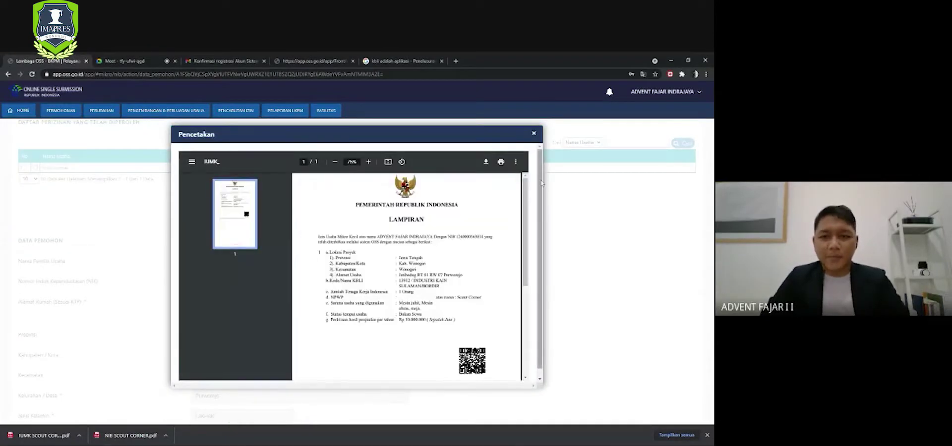
scroll(541, 194, "down", 1)
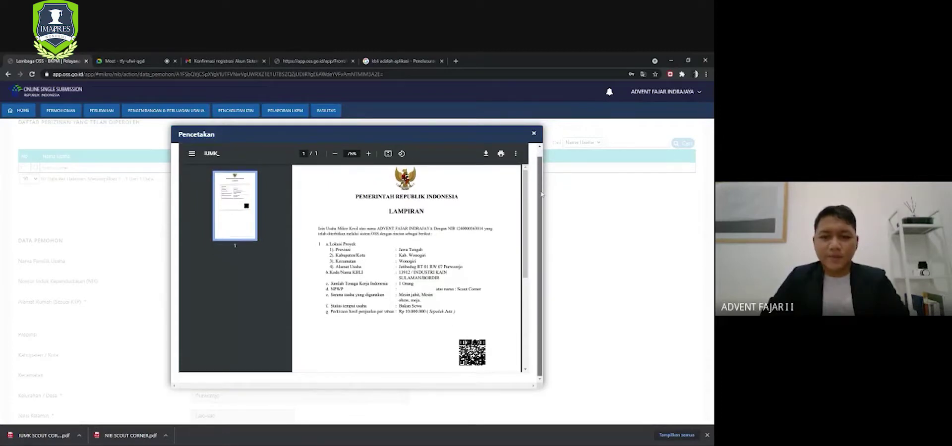
scroll(542, 194, "up", 1)
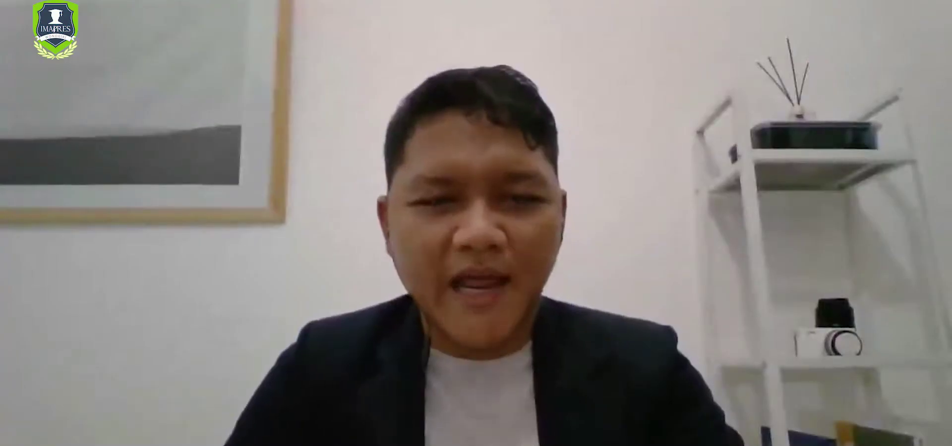